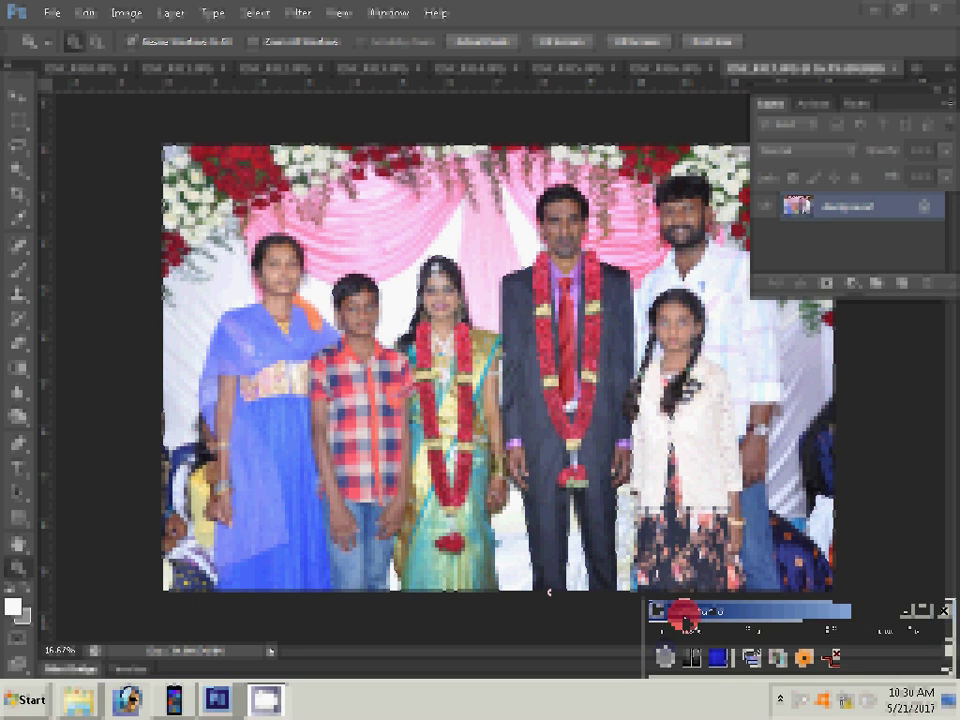
Step: Resize the group photo to 8 inches wide with constrained proportions, then close its document
click(126, 13)
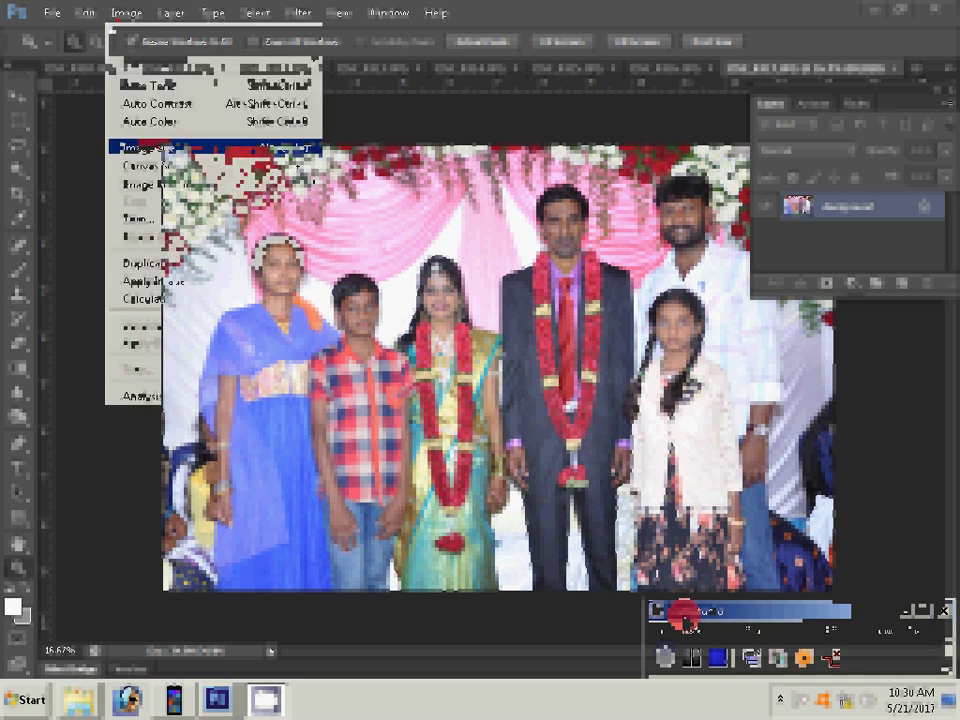
click(145, 147)
key(Escape)
click(126, 13)
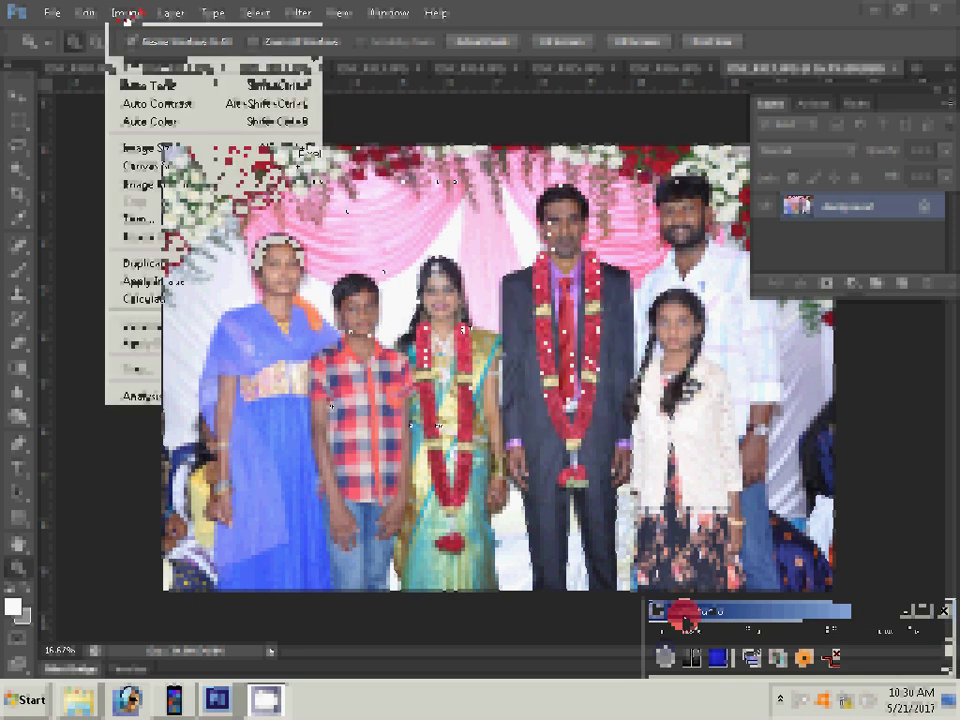
click(198, 147)
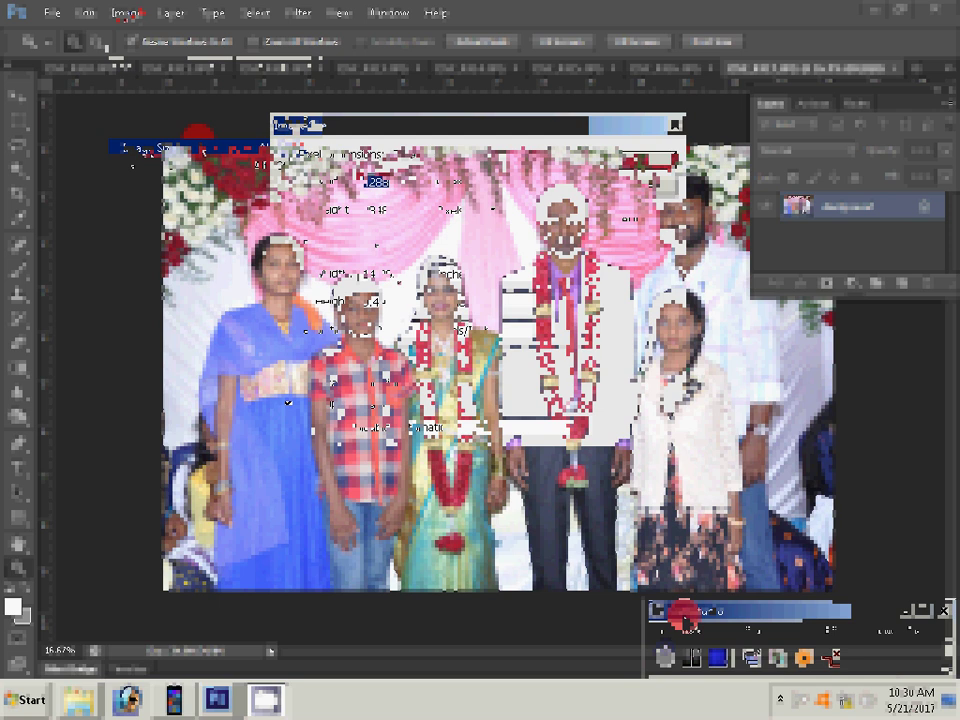
click(289, 383)
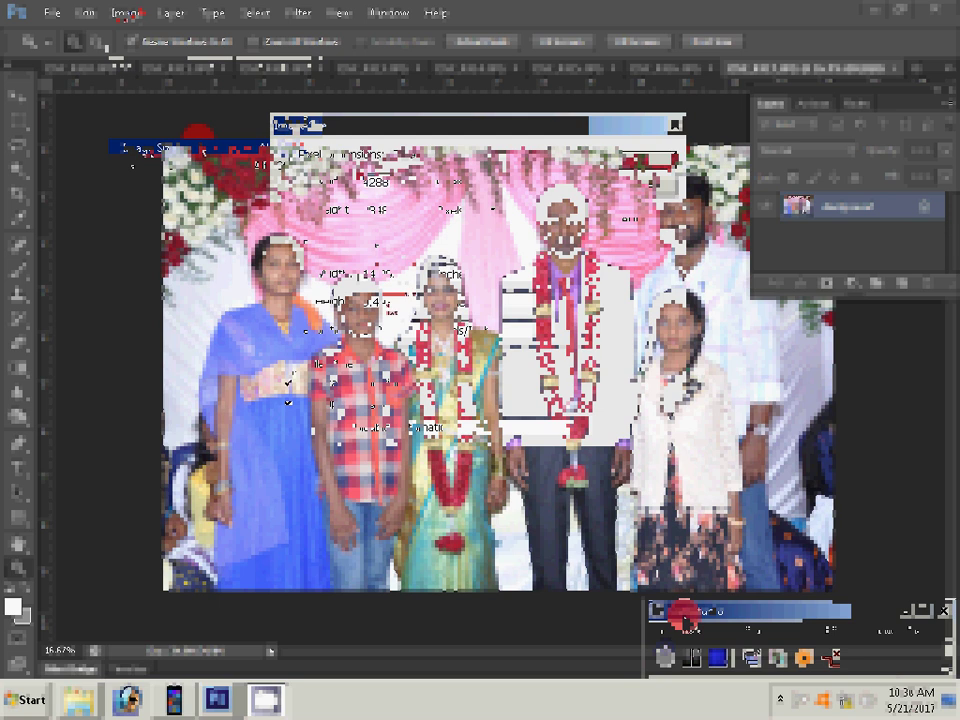
key(Tab)
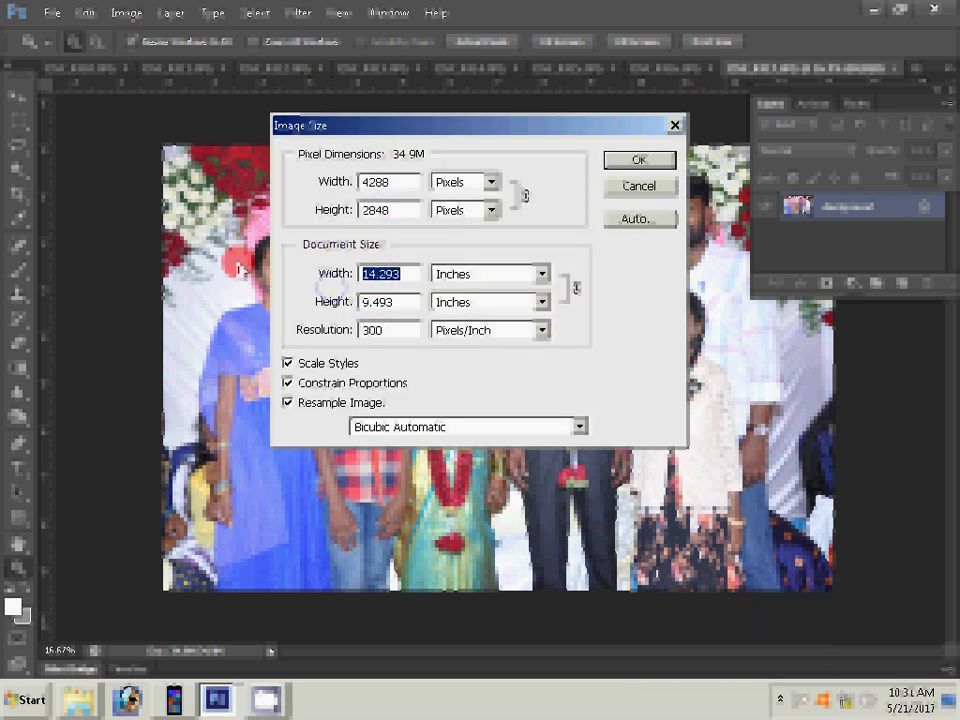
text(8)
key(Return)
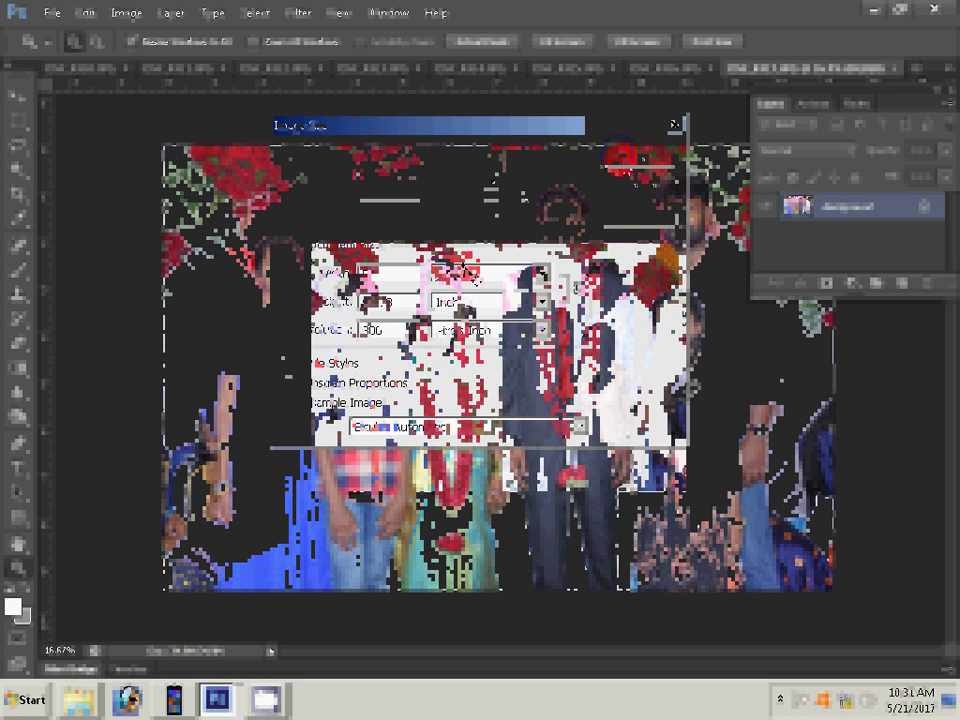
click(897, 69)
key(Return)
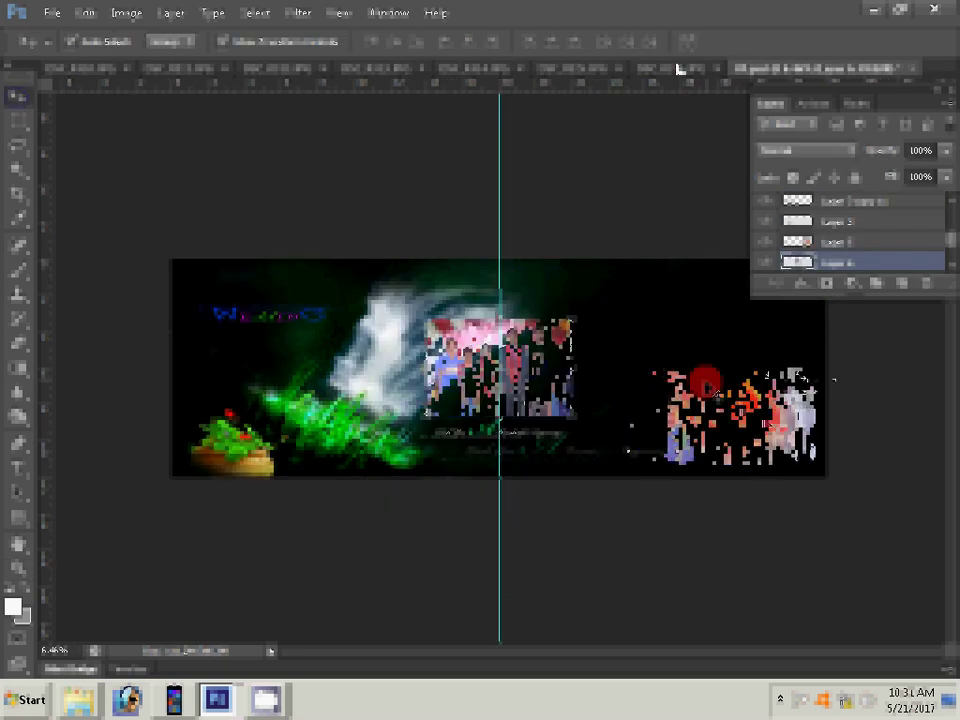
Step: Resize the next family photo to 8 inches wide and close it without saving
key(ctrl+alt+i)
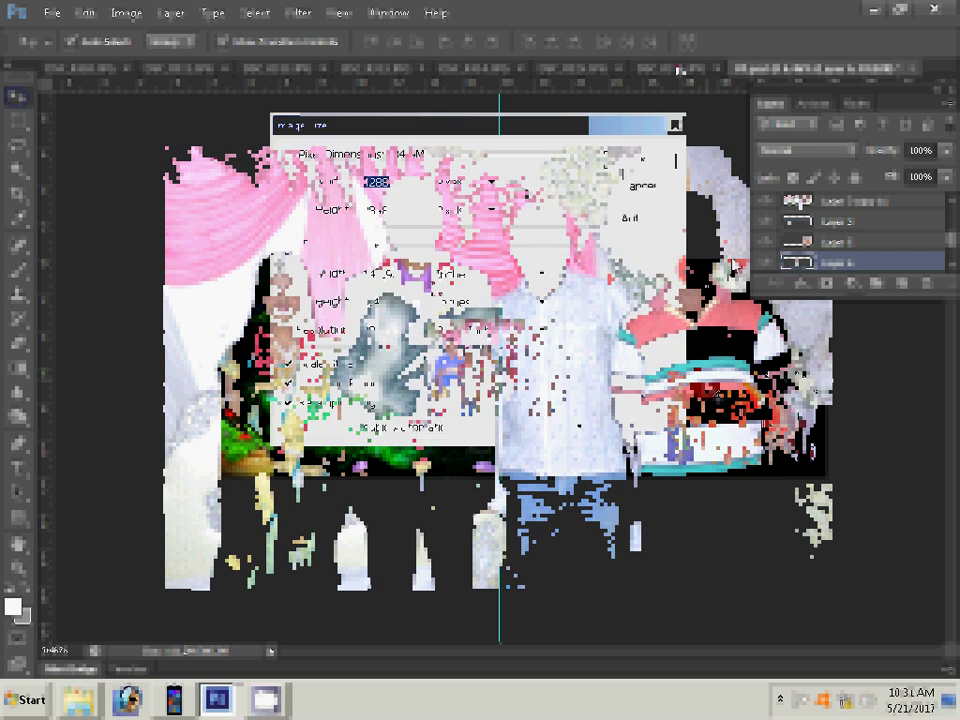
key(Tab)
key(Tab)
click(617, 154)
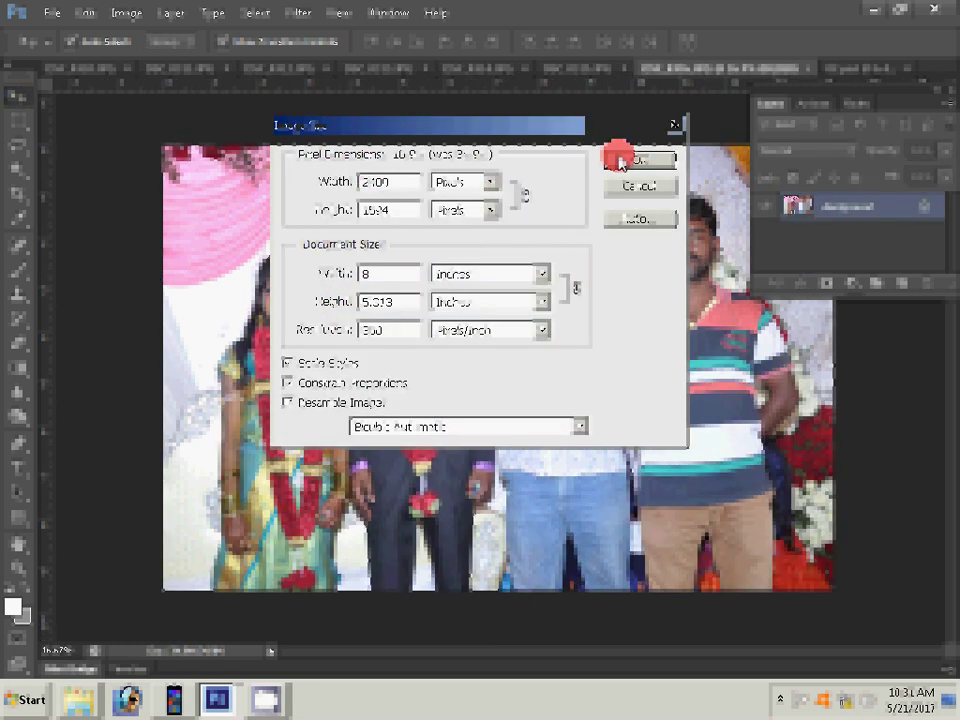
click(509, 338)
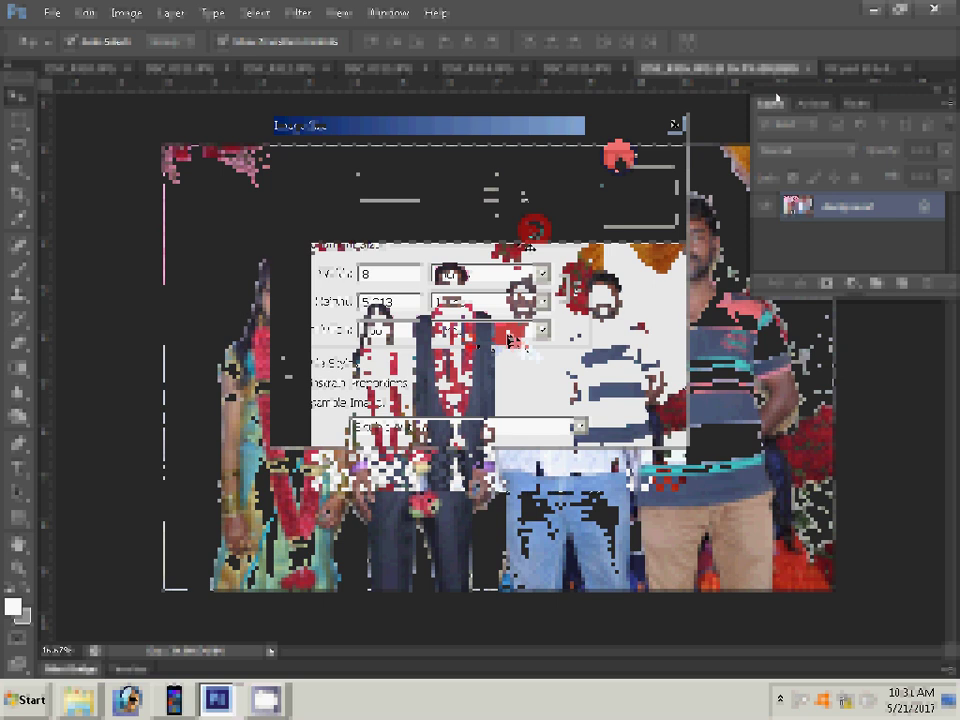
click(808, 68)
key(n)
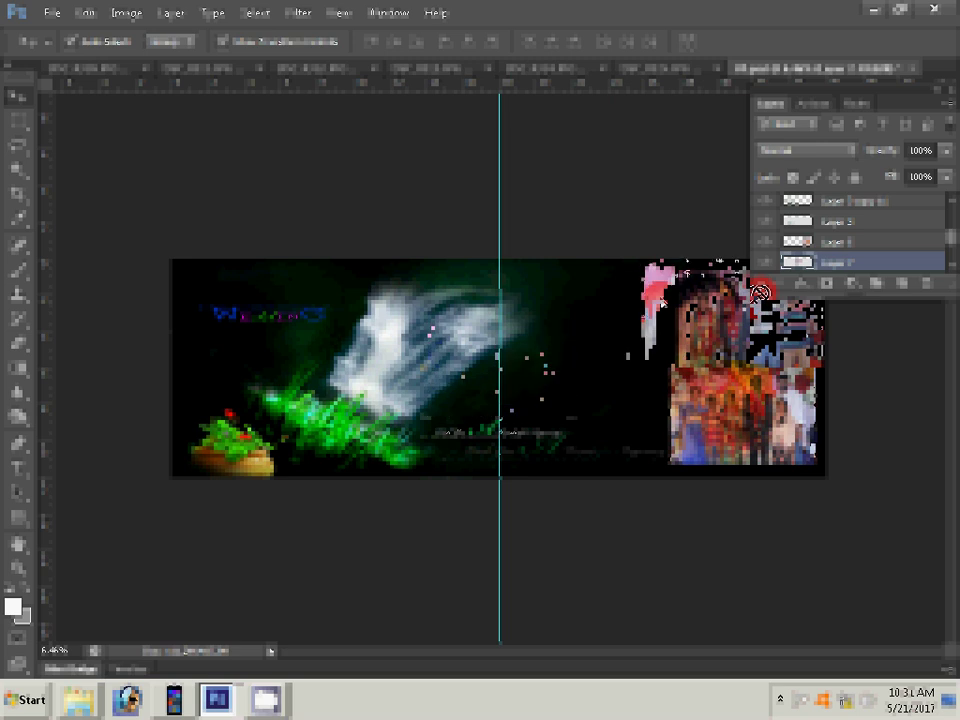
Step: Drag the new photo into the right page's top slot, above the existing photo
drag(660, 303, 580, 325)
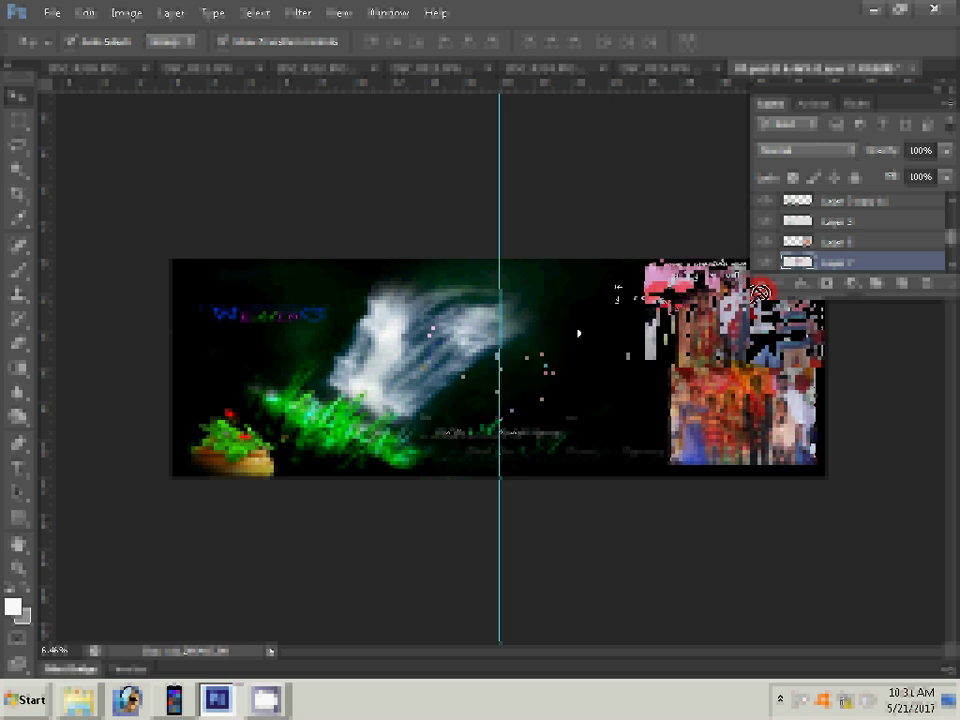
drag(760, 292, 858, 338)
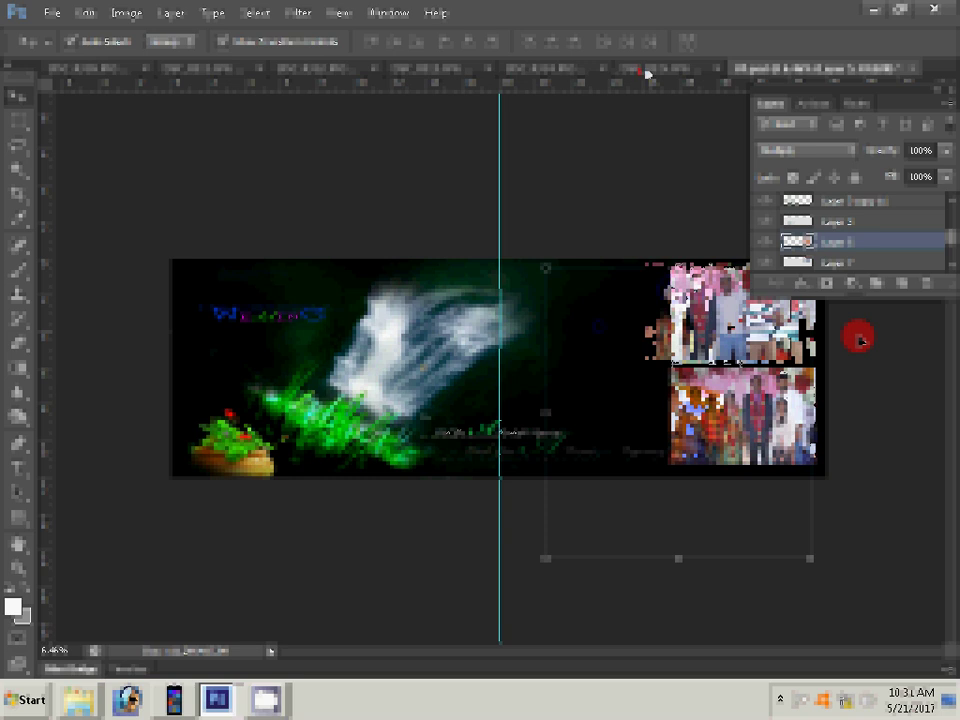
Step: Set the next group photo's document width to 8.3 and close it without saving
key(ctrl+shift+Tab)
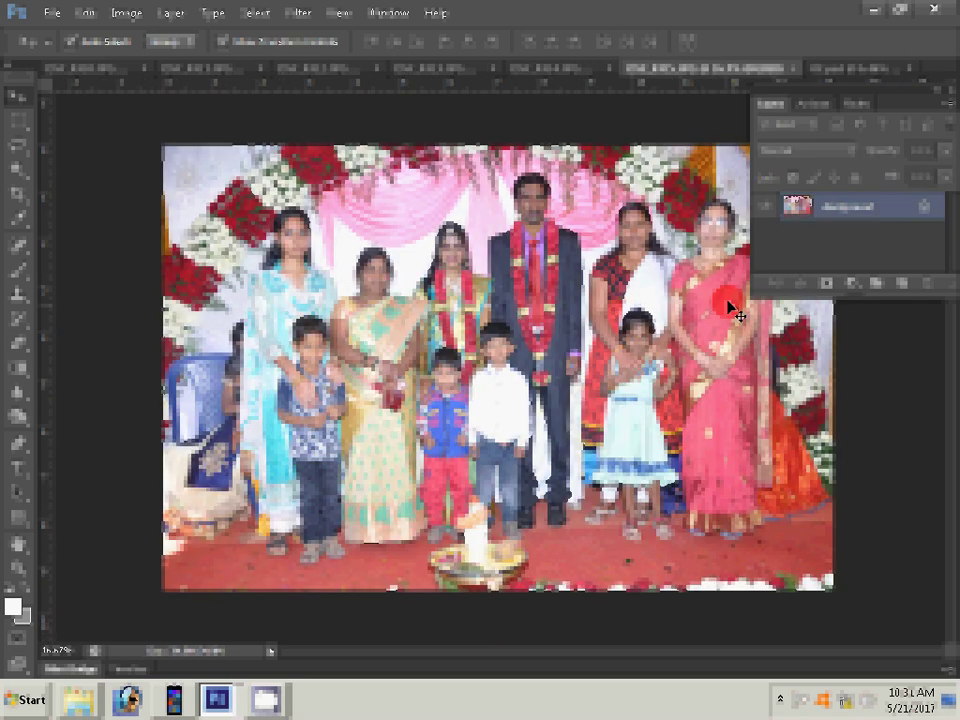
key(ctrl+alt+i)
key(Tab)
key(Tab)
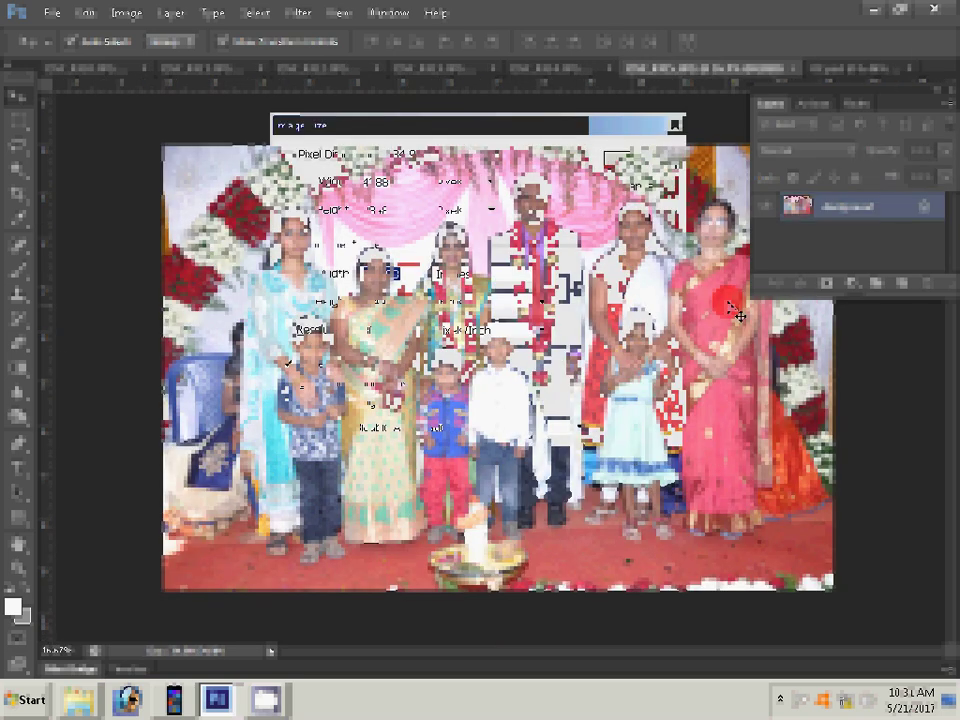
text(8.3)
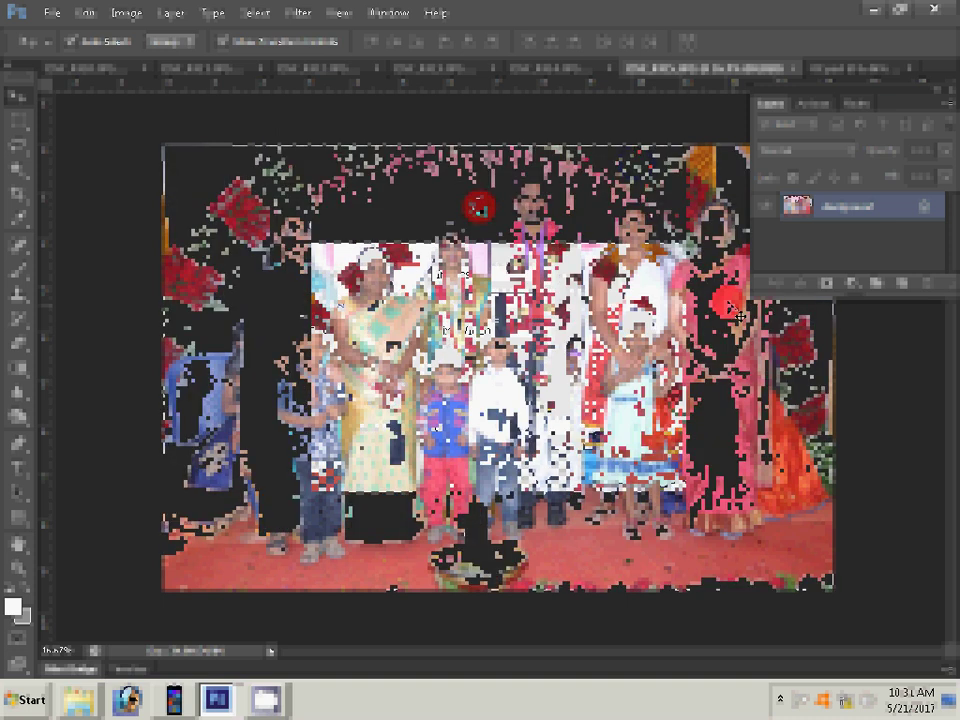
click(792, 68)
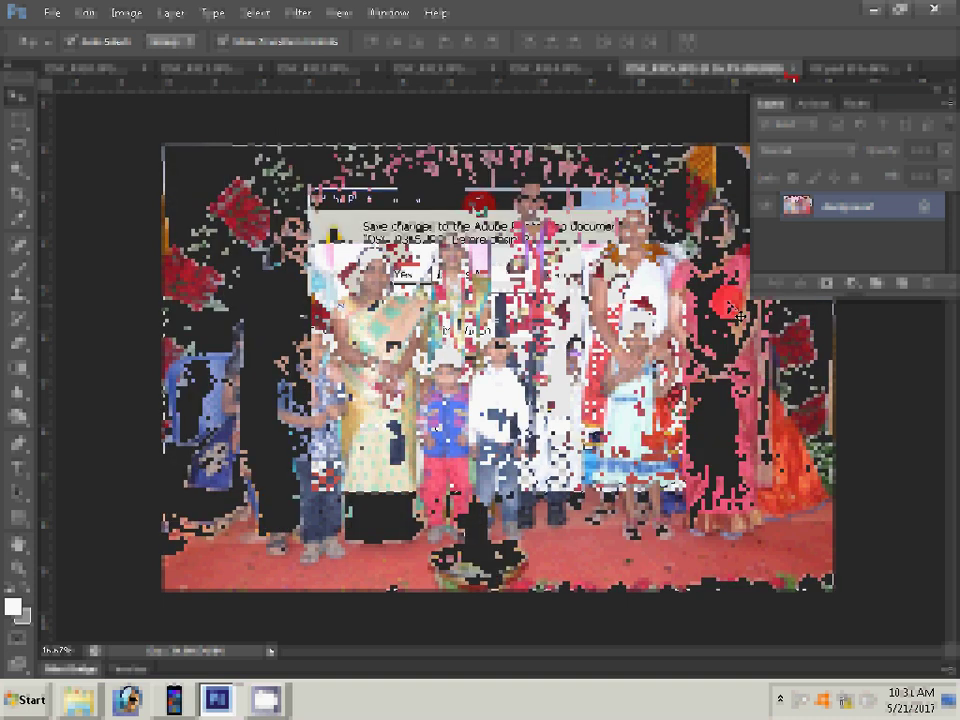
key(n)
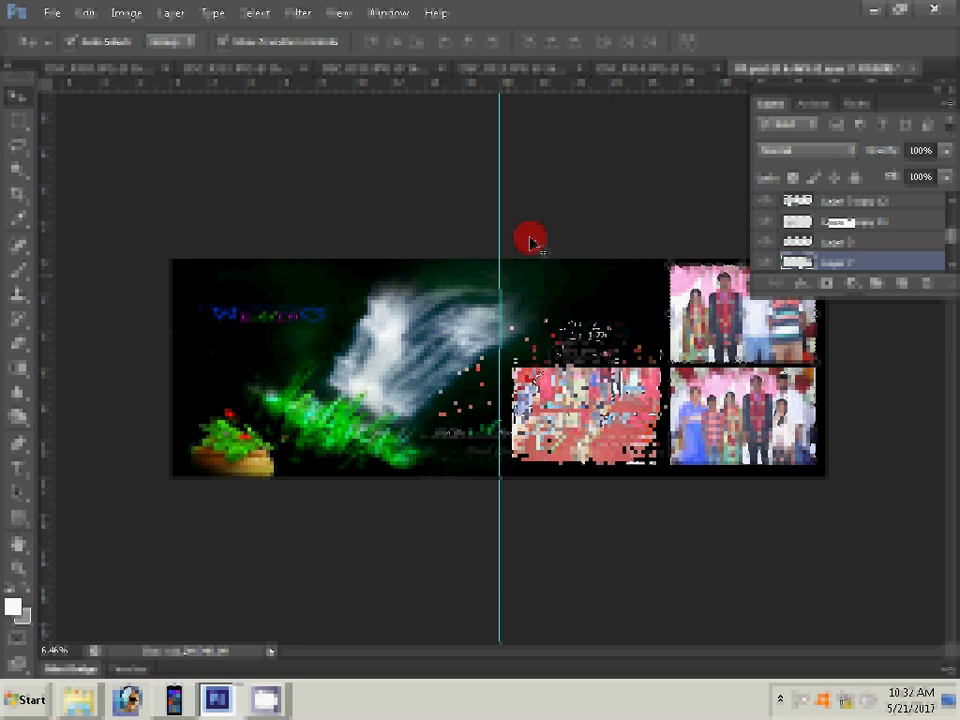
Step: Apply a new Image Size width to the wedding photo and close it without saving
click(634, 76)
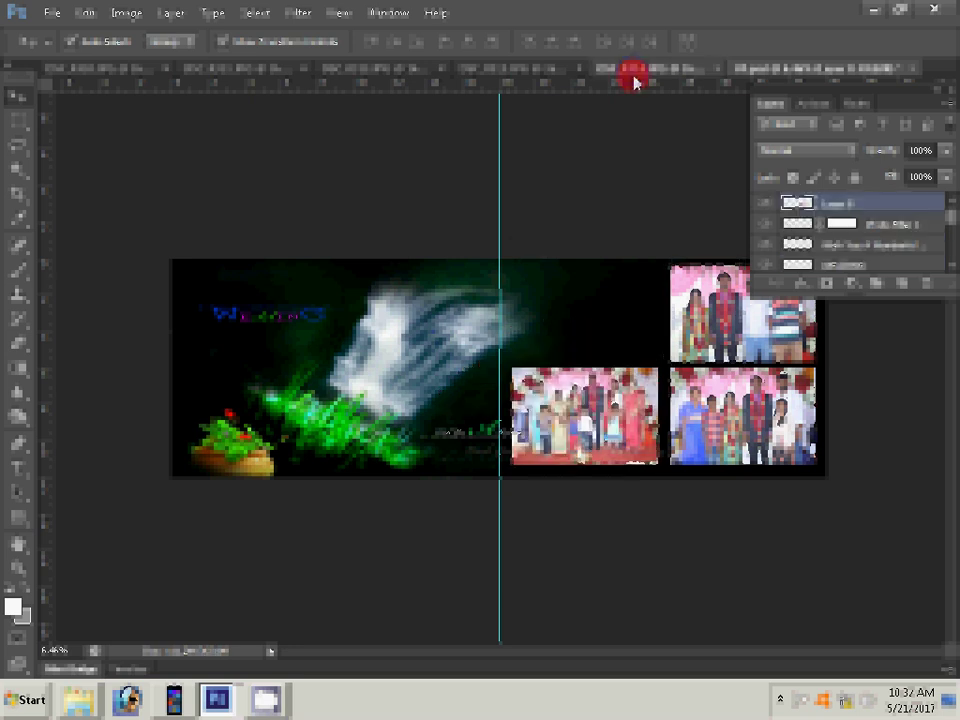
key(ctrl+alt+i)
key(Tab)
key(Tab)
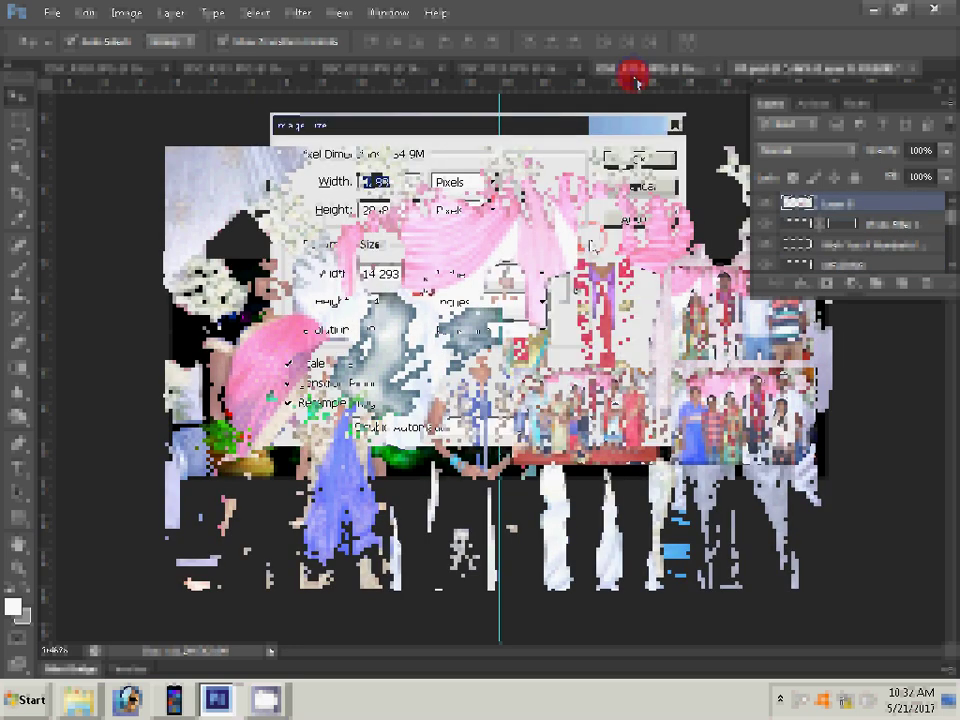
key(Tab)
key(Tab)
text(8)
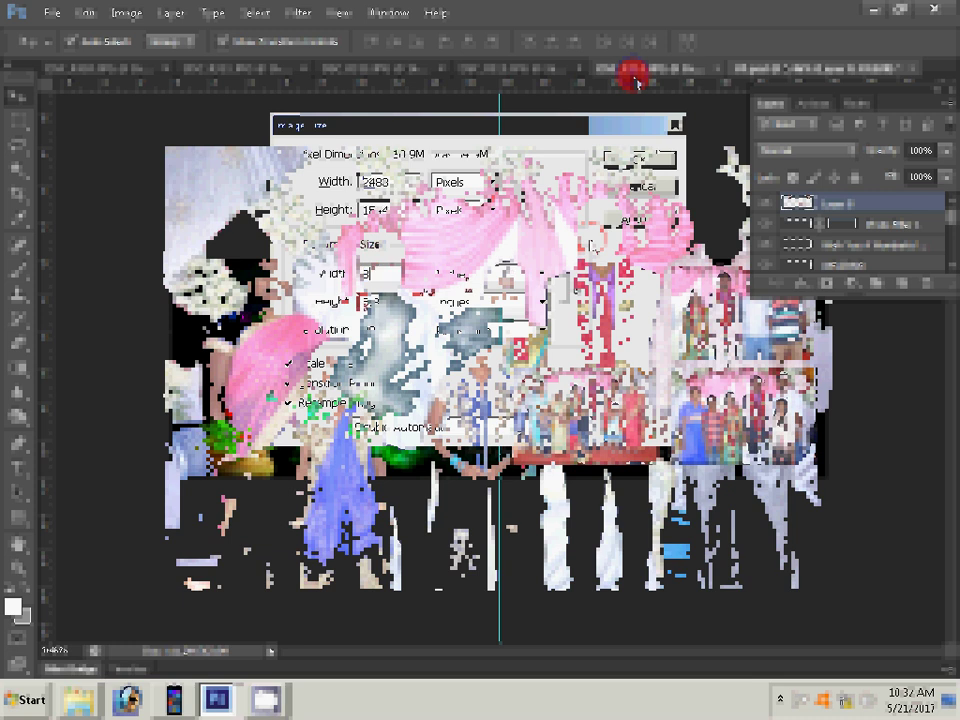
key(Return)
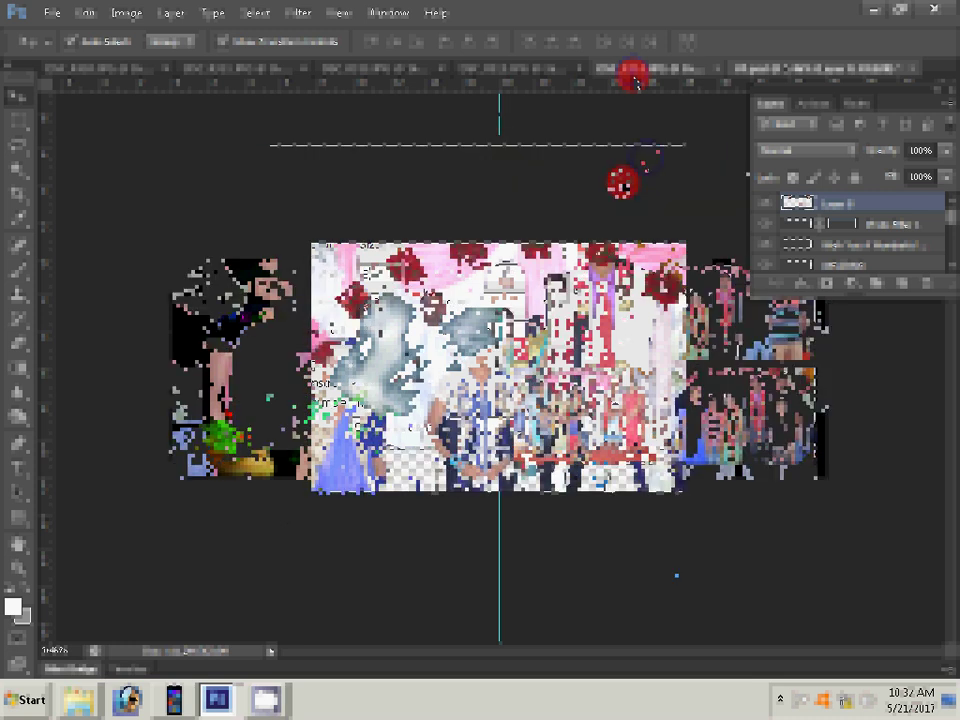
key(ctrl+w)
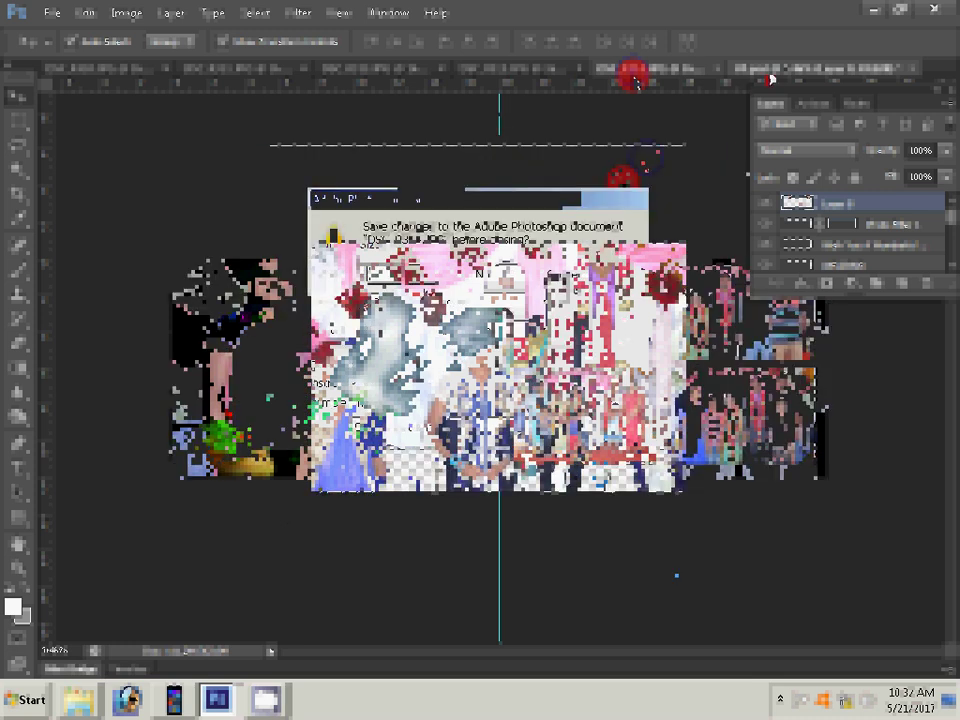
key(n)
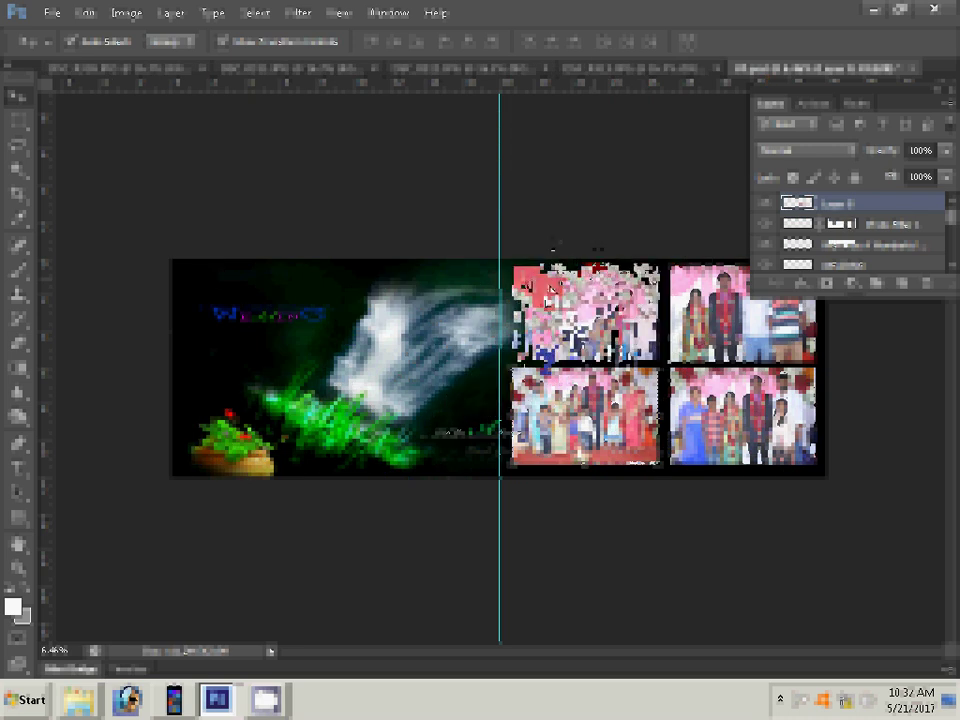
Step: Paste the copied photo into the album and close the couple photo without saving
key(ctrl+v)
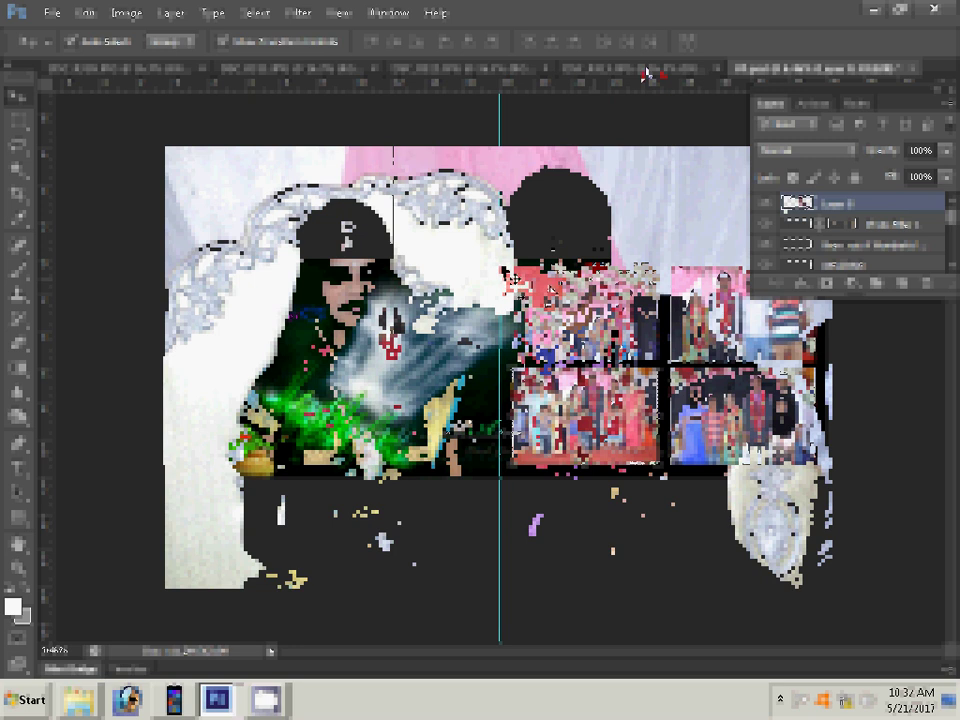
key(ctrl+alt+i)
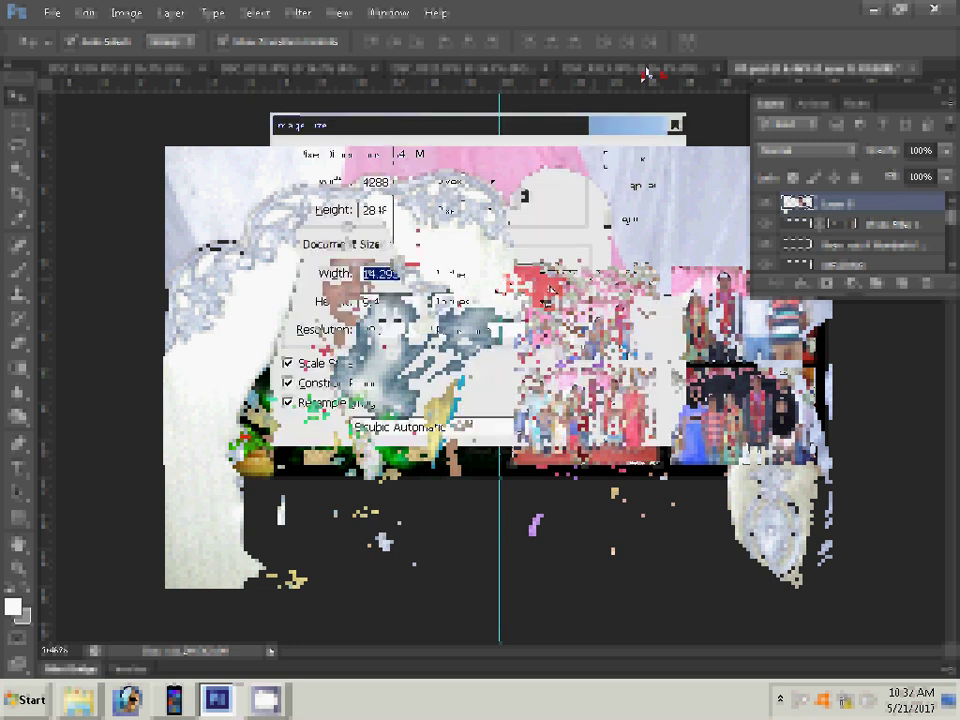
text(5)
click(645, 72)
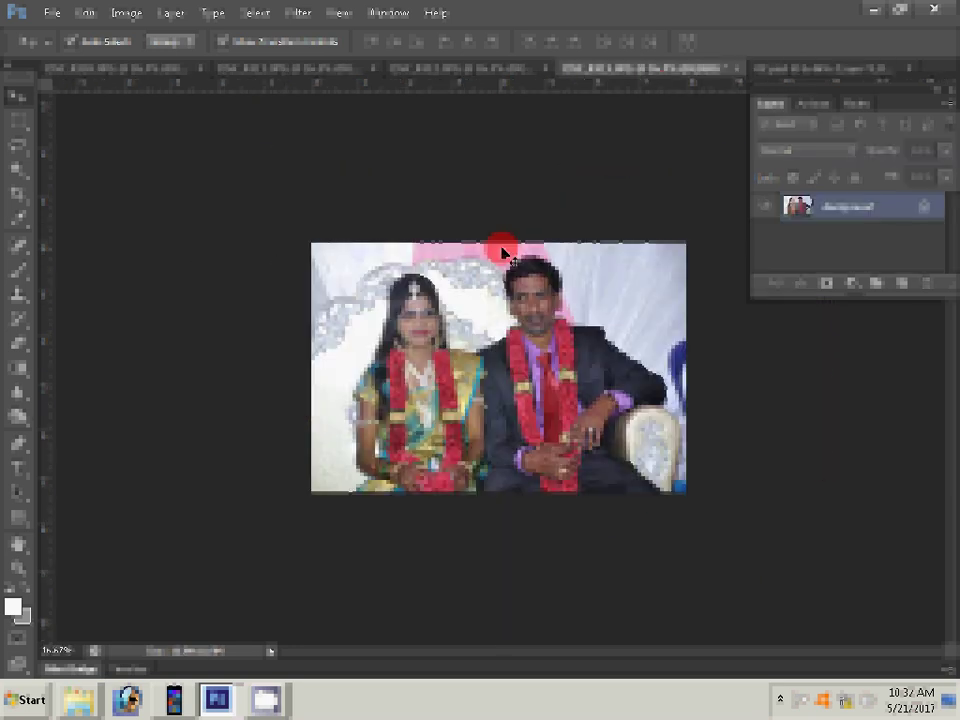
click(737, 68)
key(n)
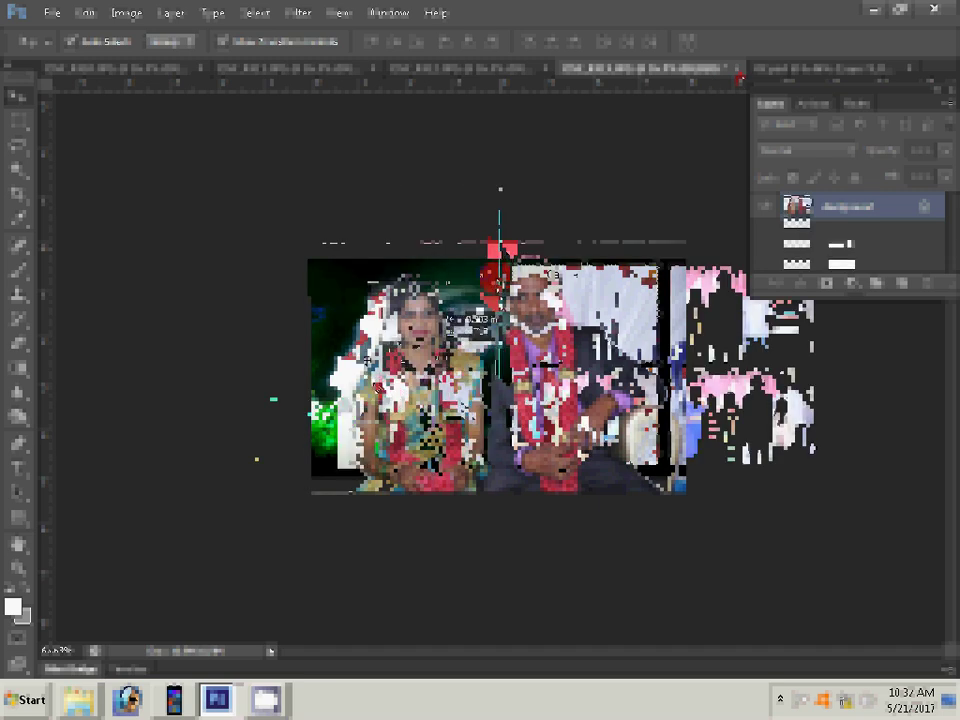
Step: Resize the finished photo to 2402 pixels wide and close it without saving
click(505, 67)
key(ctrl+alt+i)
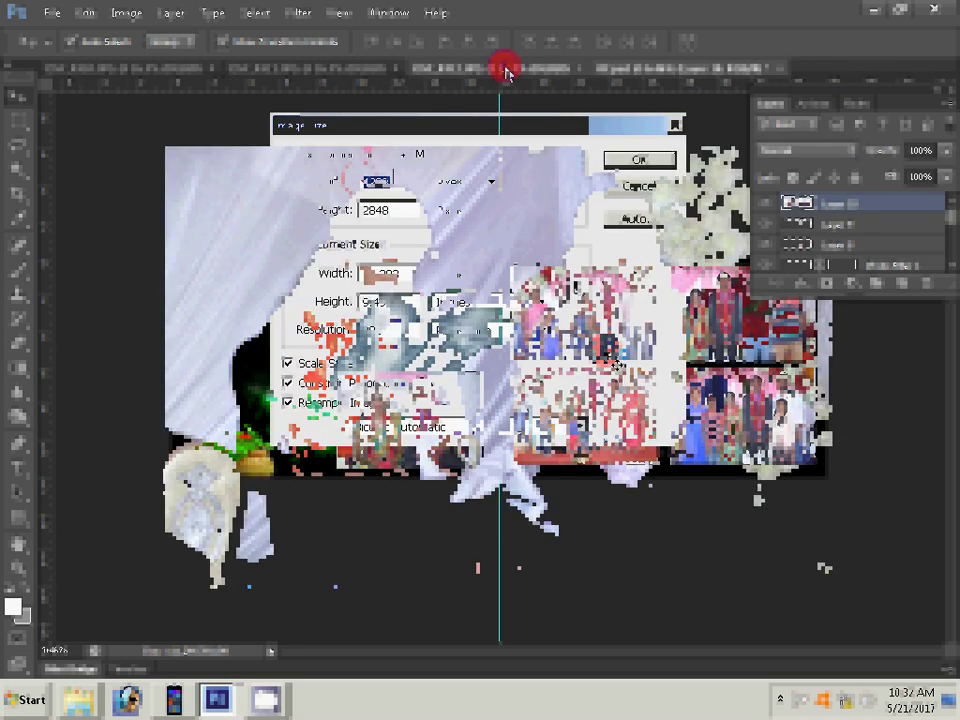
text(2402)
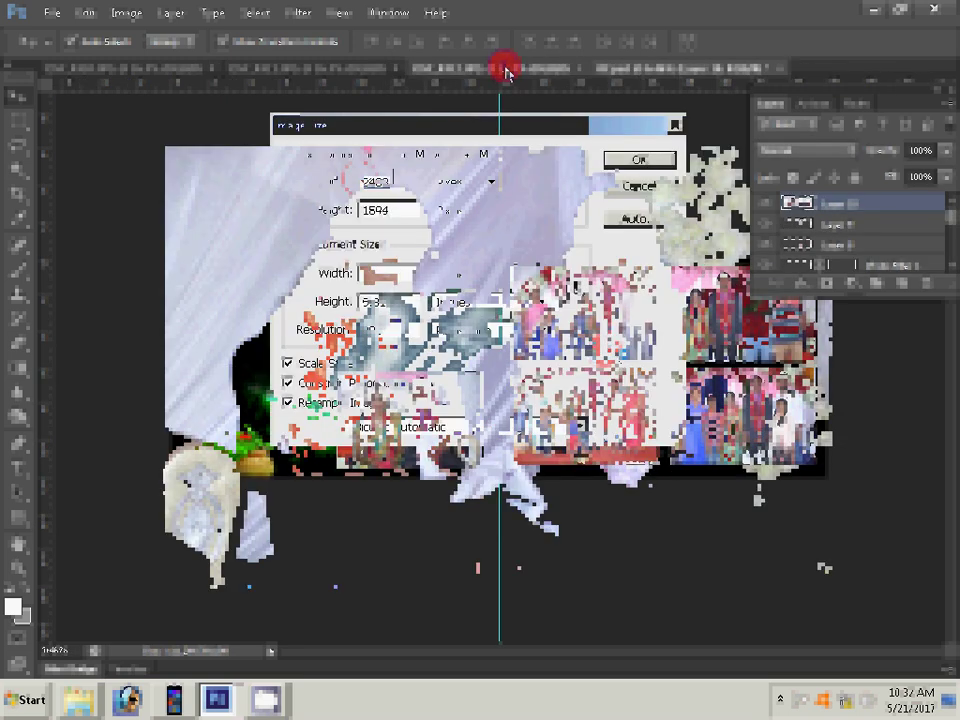
key(Return)
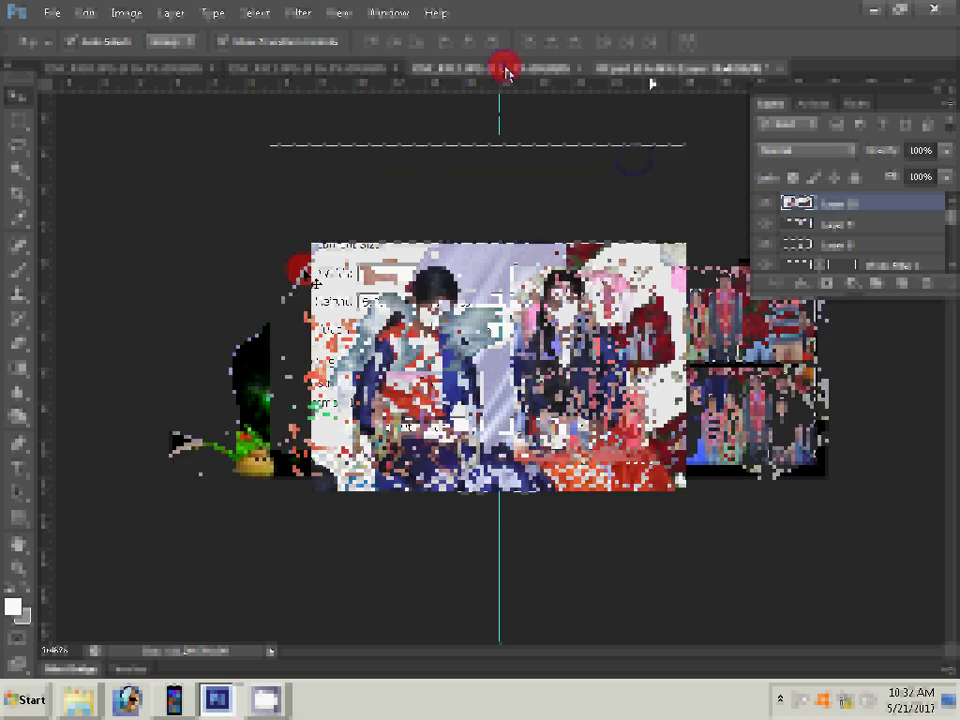
key(ctrl+w)
key(n)
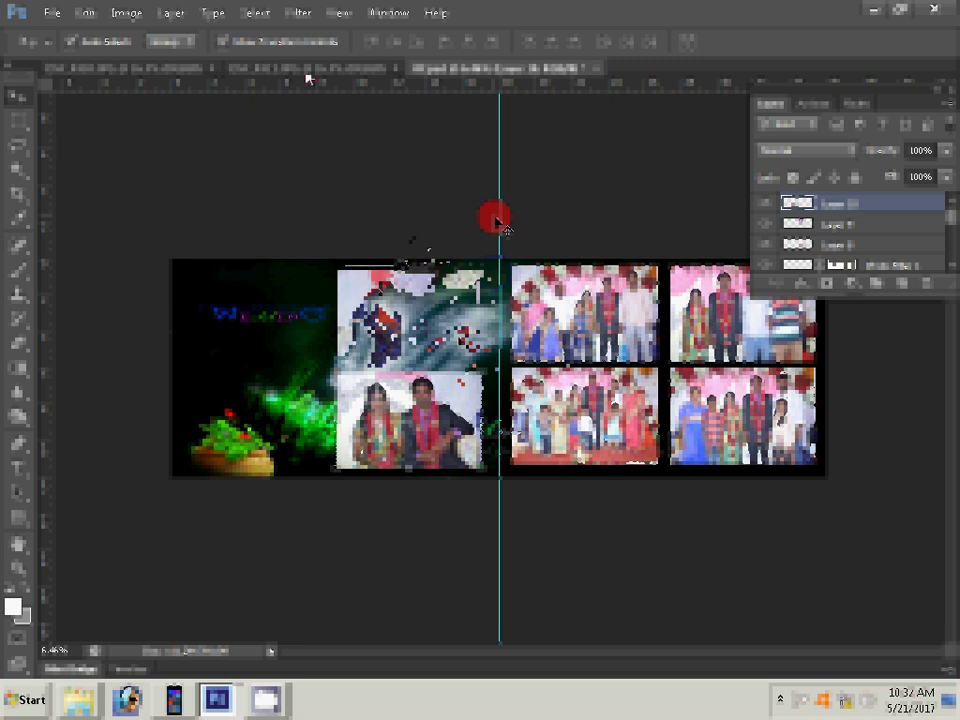
Step: Set a width of 8.3, then drag the three-children photo into the album spread
key(ctrl+alt+i)
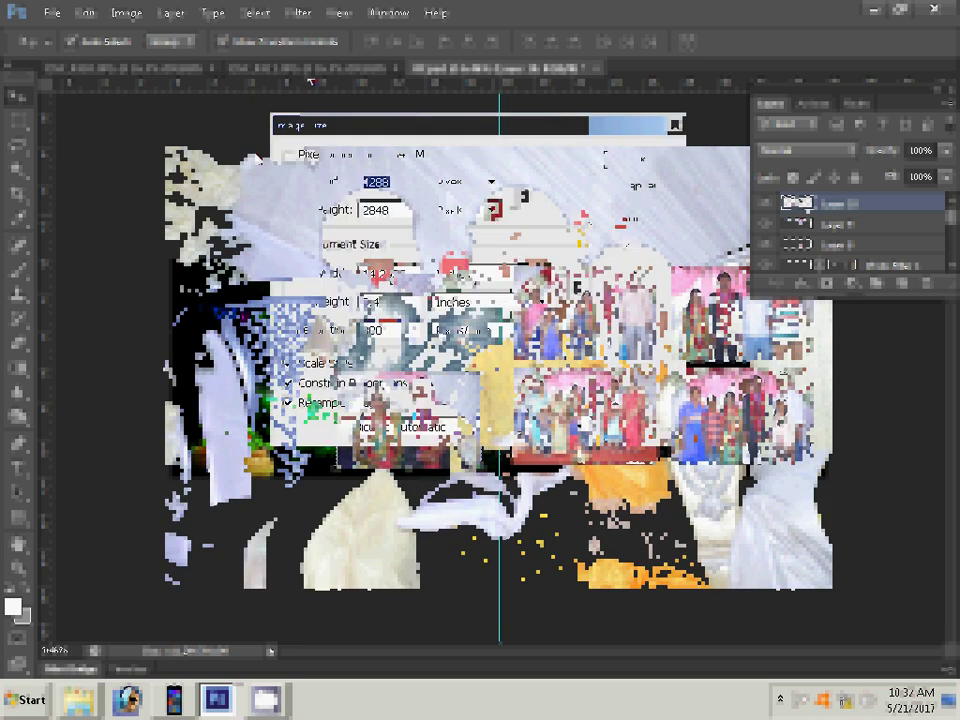
text(8.3)
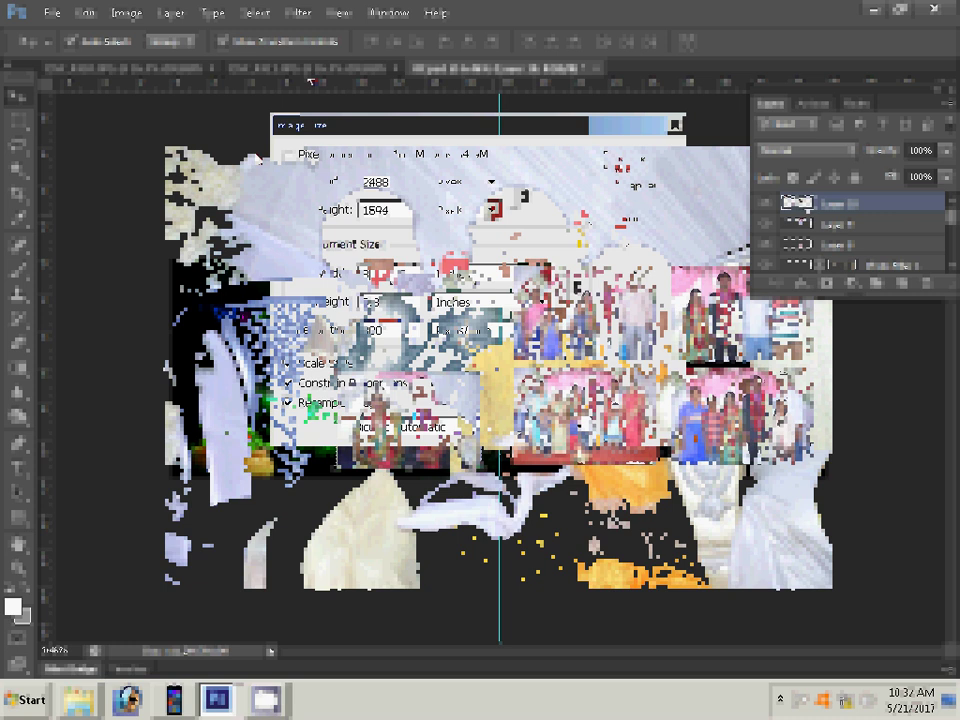
key(Return)
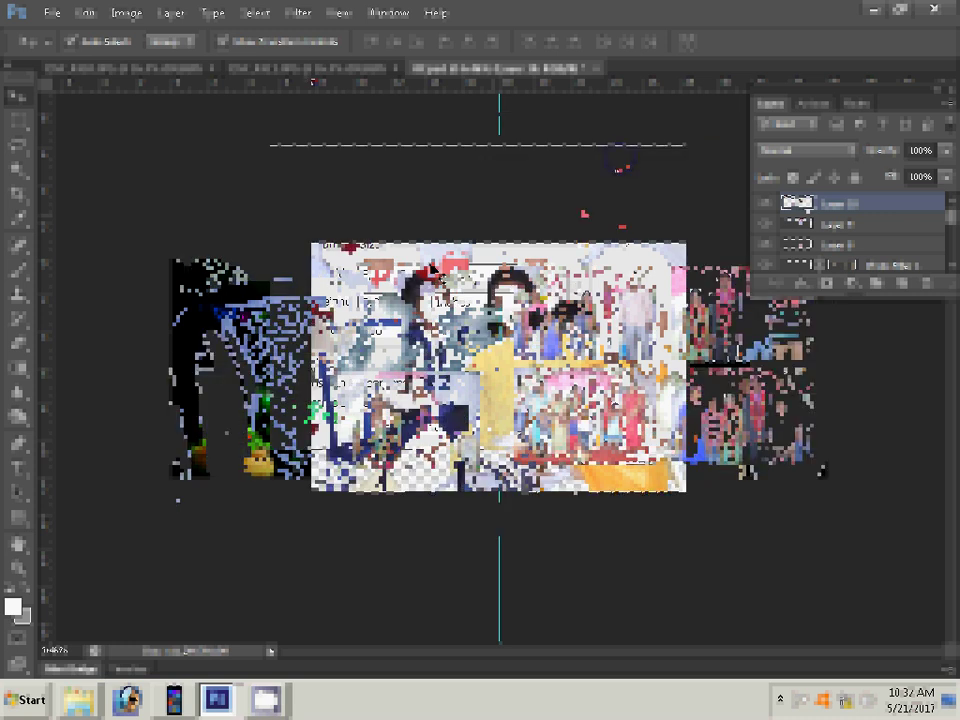
key(ctrl+shift+Tab)
drag(430, 268, 478, 272)
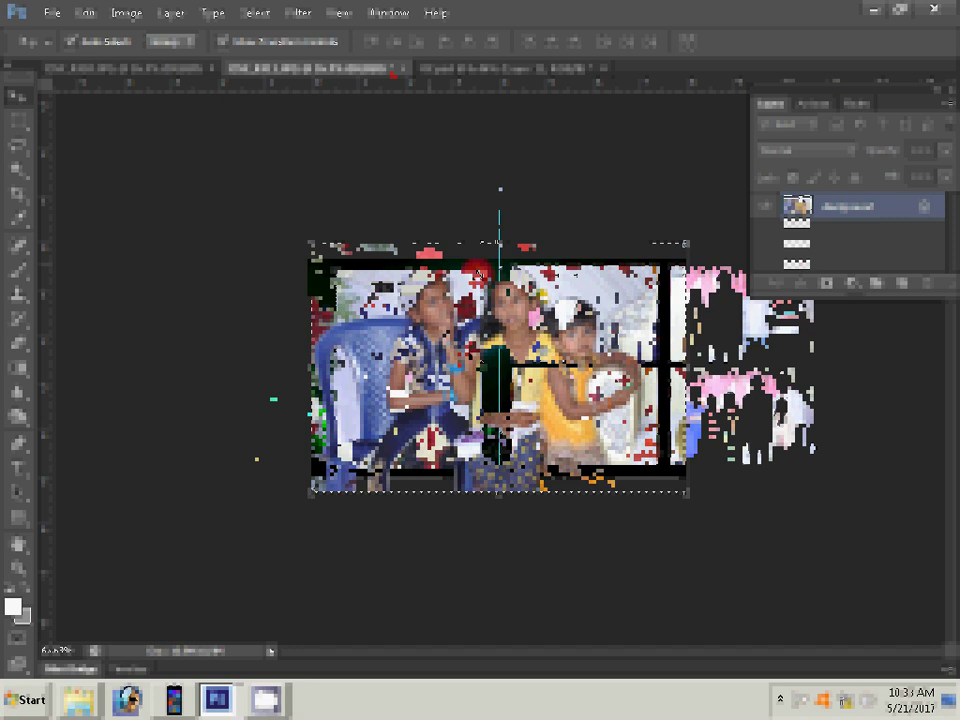
drag(478, 272, 260, 368)
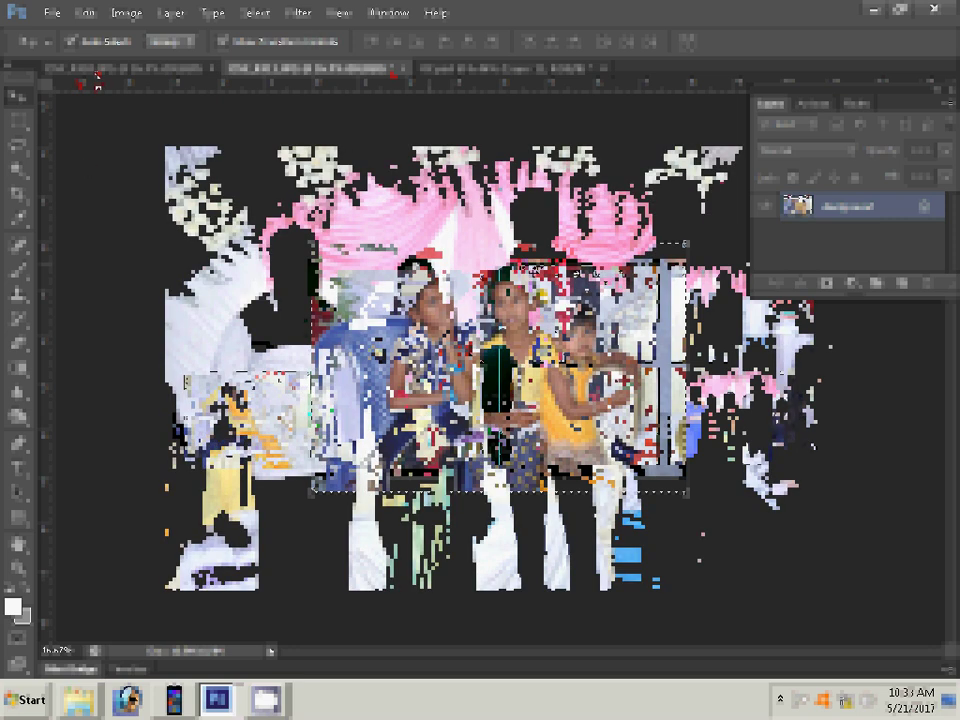
Step: Set the flower-backdrop group photo's width to 3, close it unsaved, and slide it into the top-left slot
key(ctrl+alt+i)
key(Tab)
key(Tab)
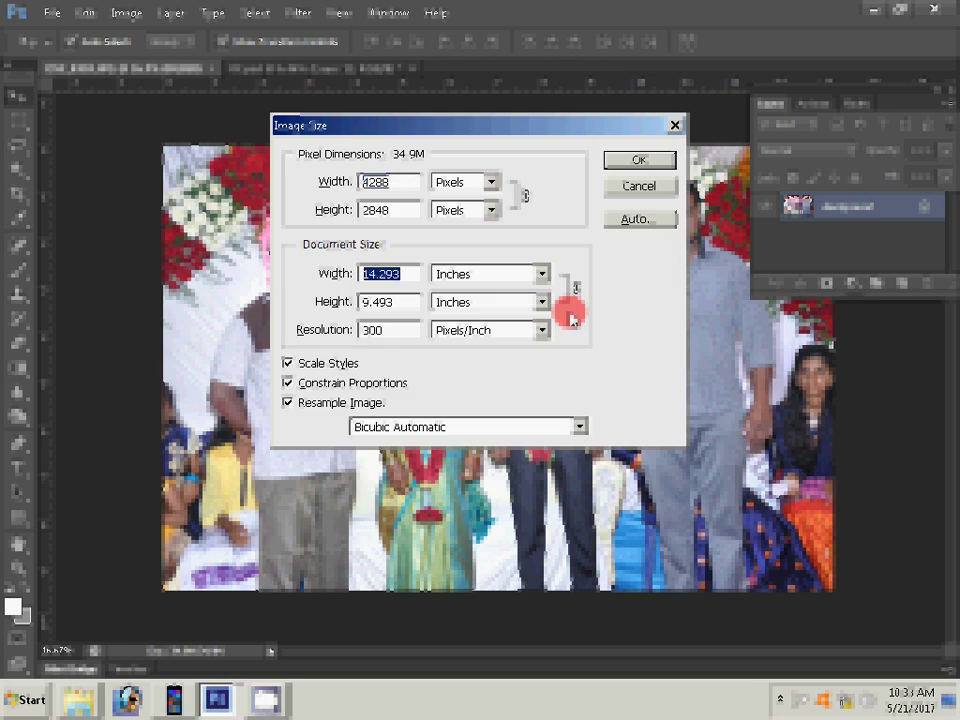
text(3)
key(Return)
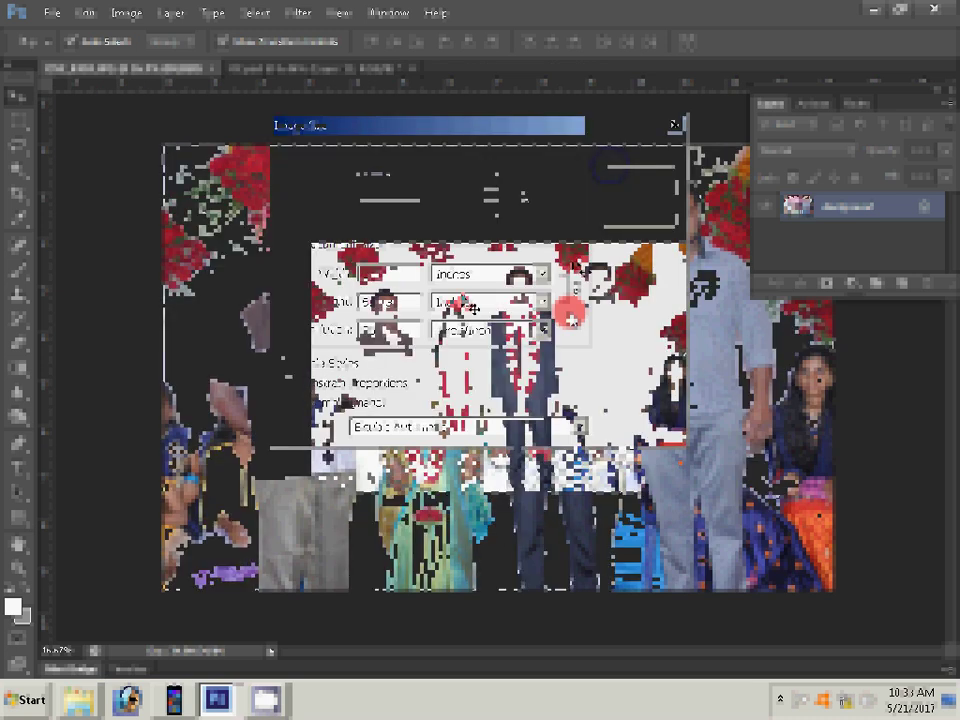
click(219, 74)
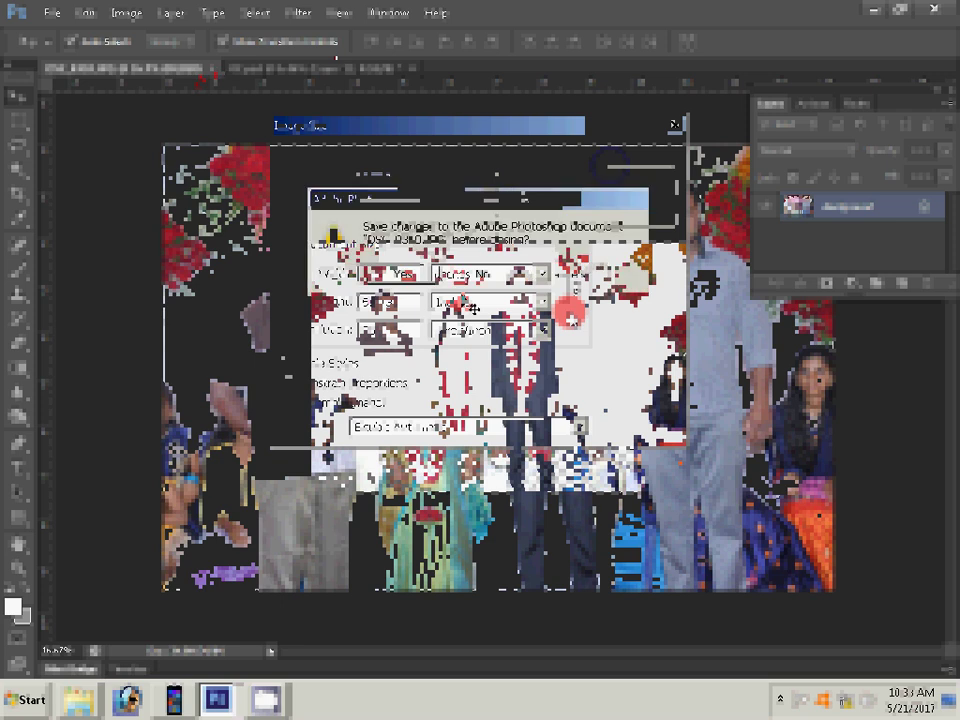
key(n)
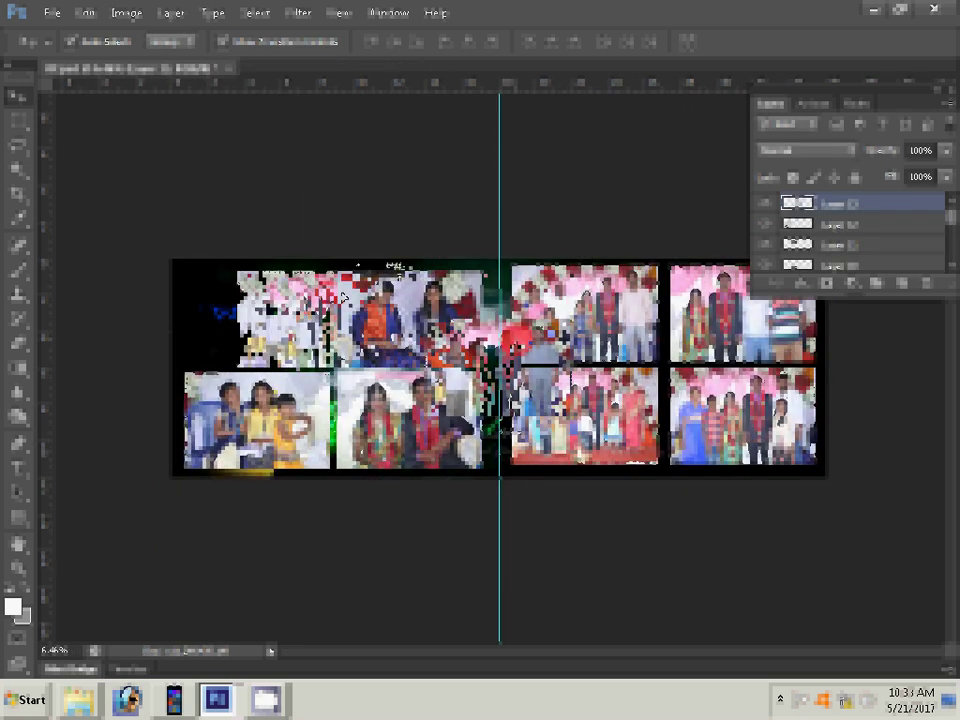
drag(343, 297, 293, 297)
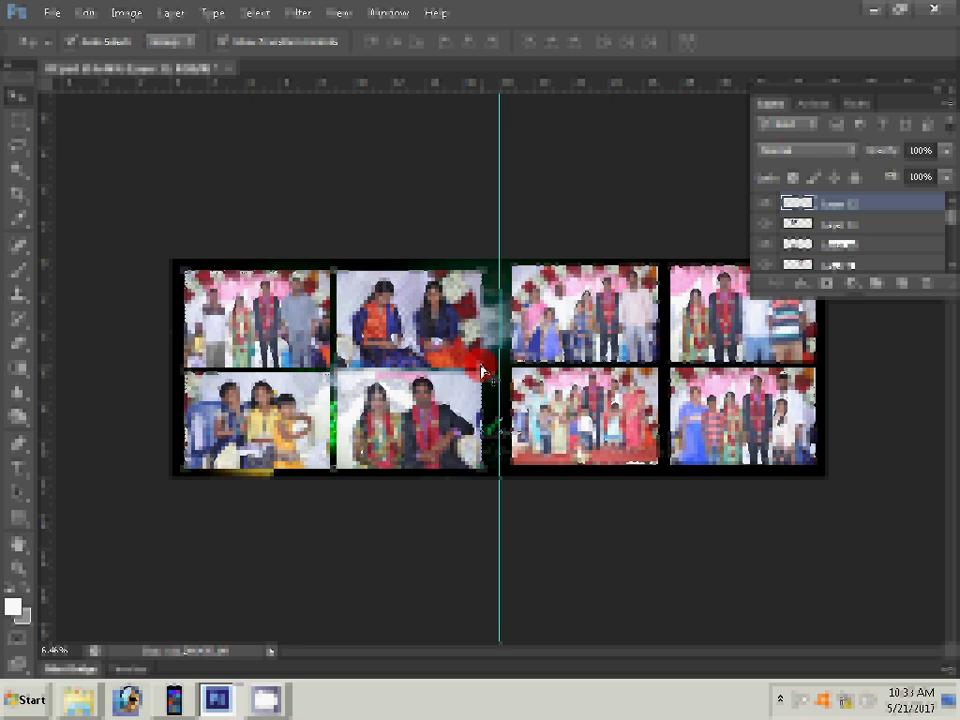
Step: Merge the newest photo layer down past the mask warning, then select a lower photo layer
key(ctrl+e)
key(Return)
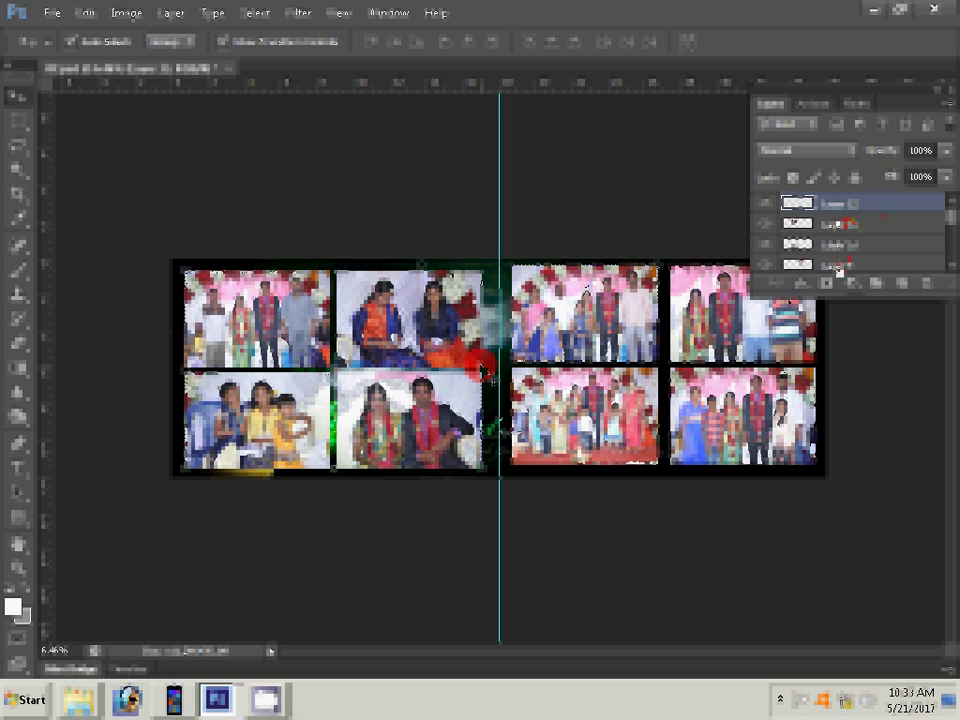
click(838, 268)
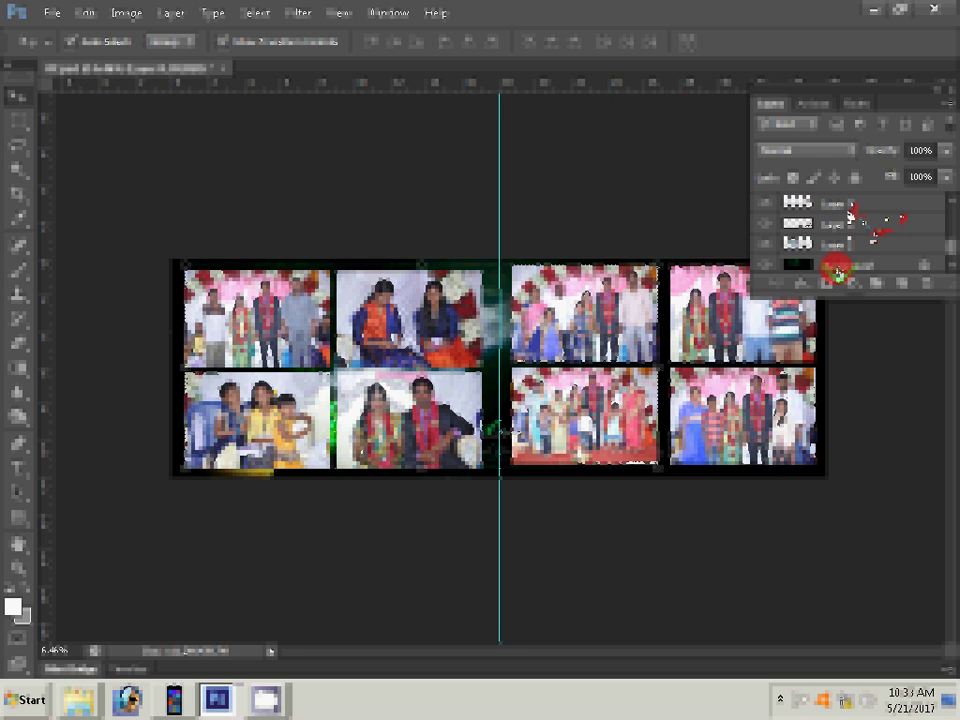
click(848, 218)
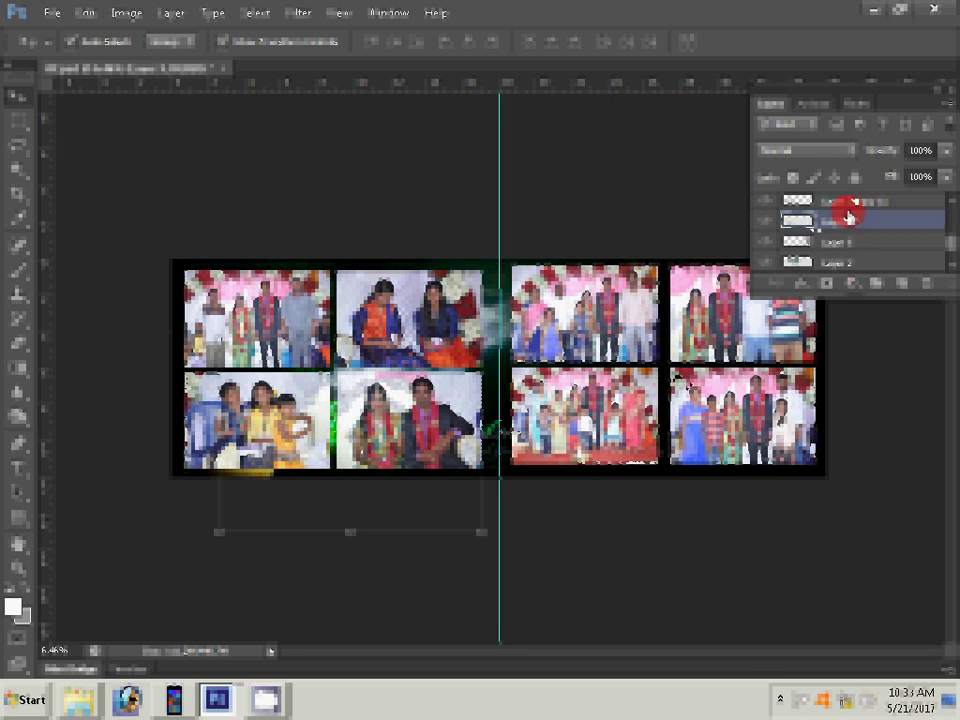
Step: Add a white, Normal-mode drop shadow effect to the photo layer and pick the stroke border colour
click(800, 286)
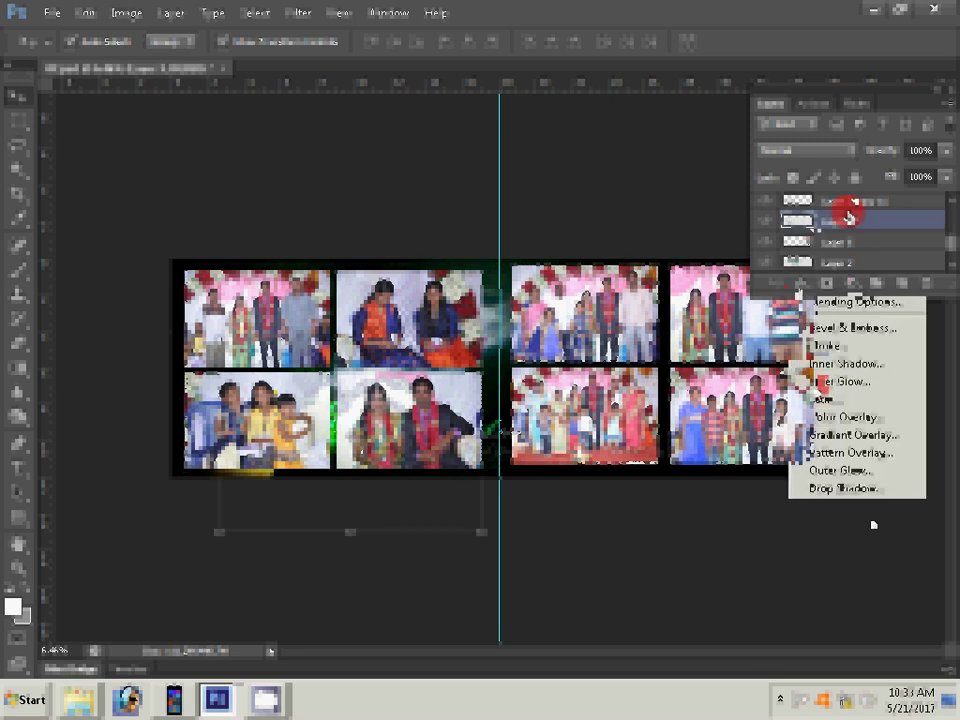
click(853, 499)
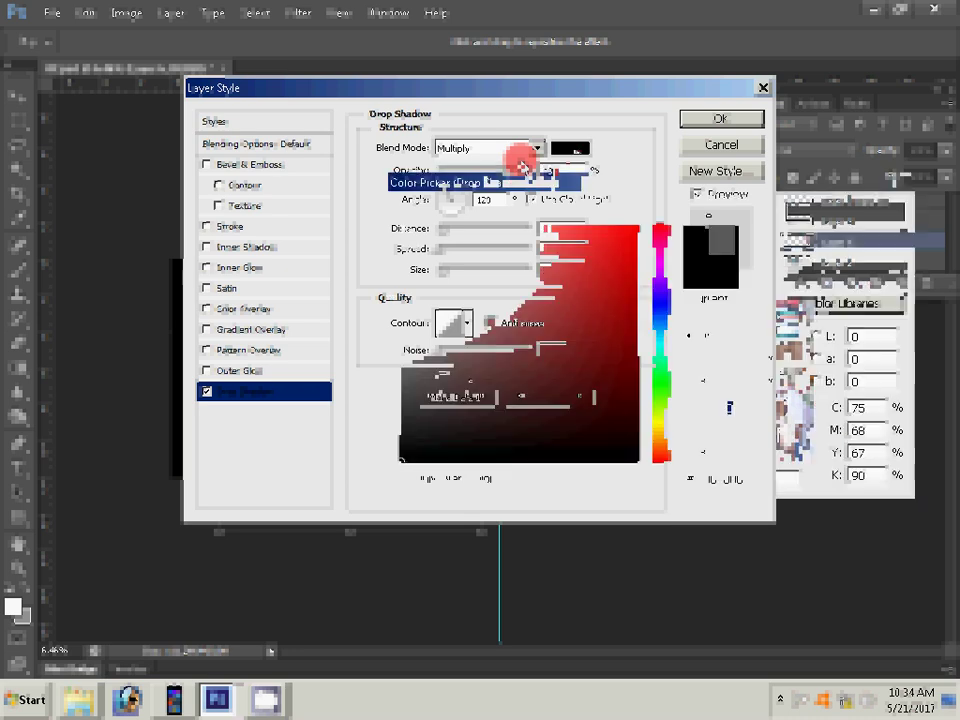
click(570, 148)
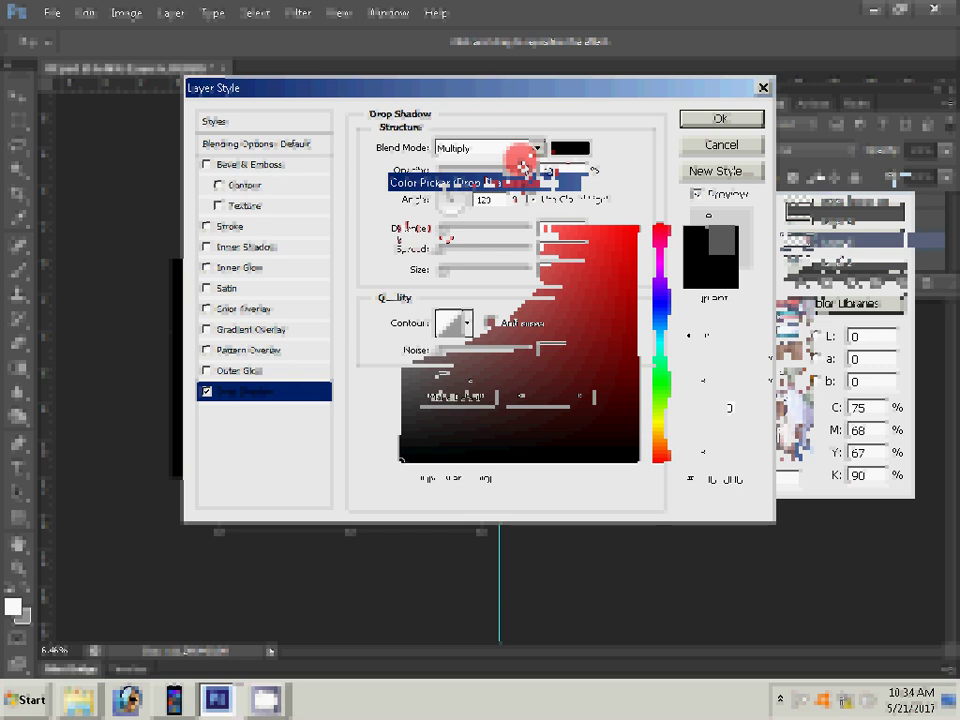
click(520, 155)
click(520, 158)
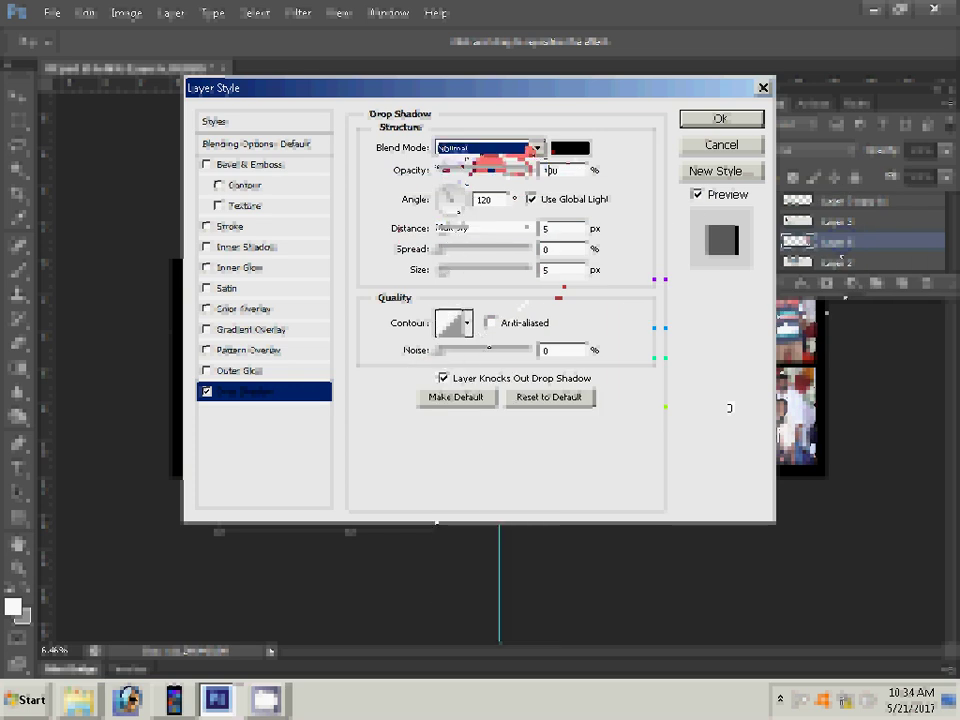
click(579, 152)
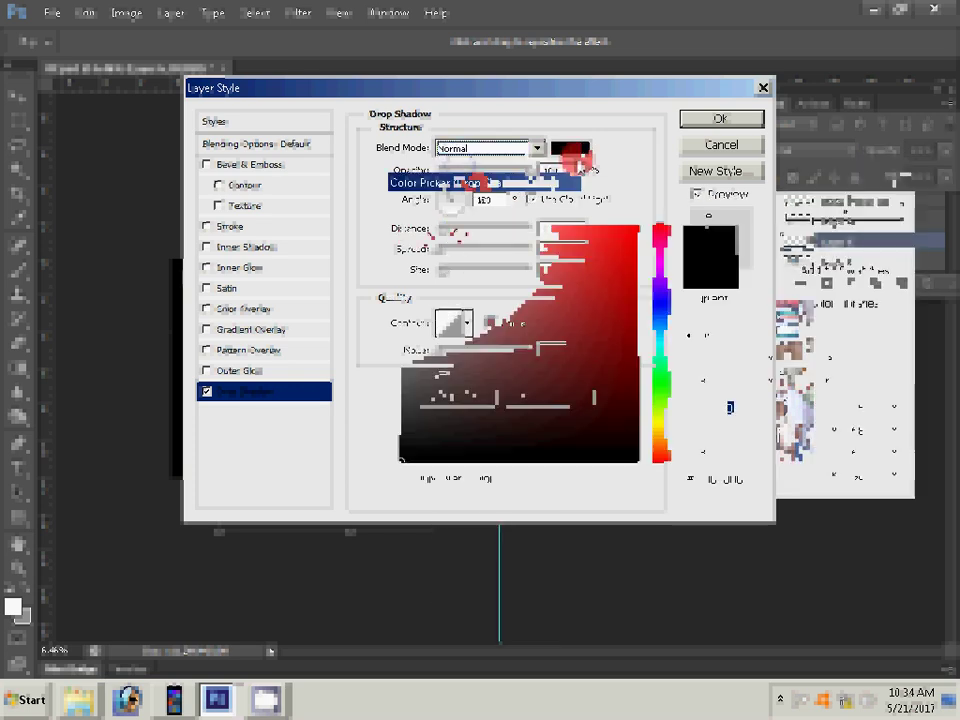
click(404, 229)
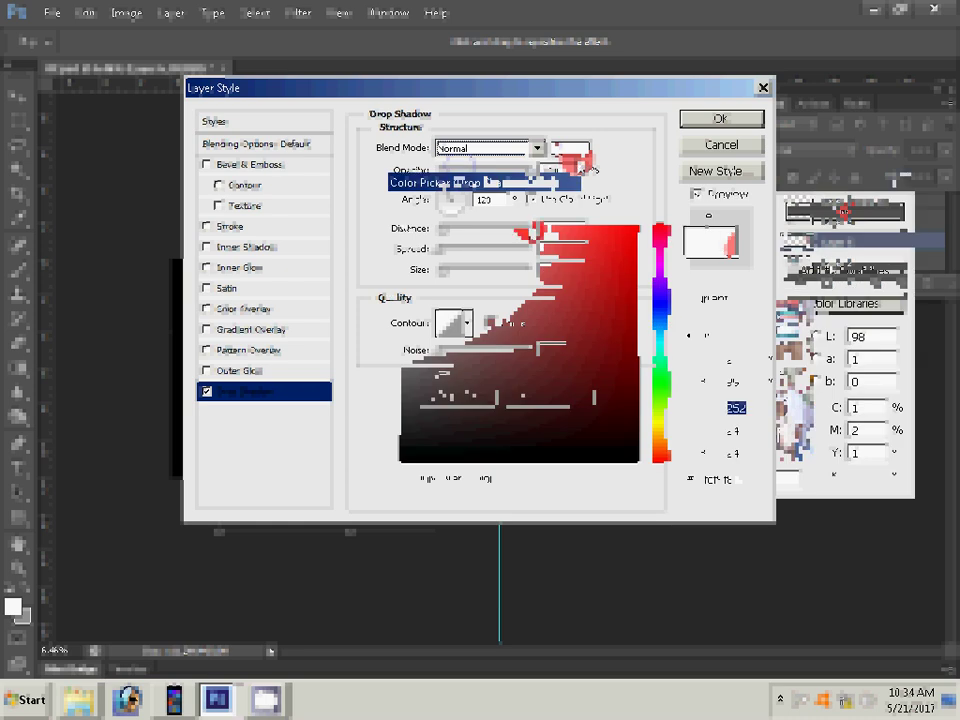
key(Return)
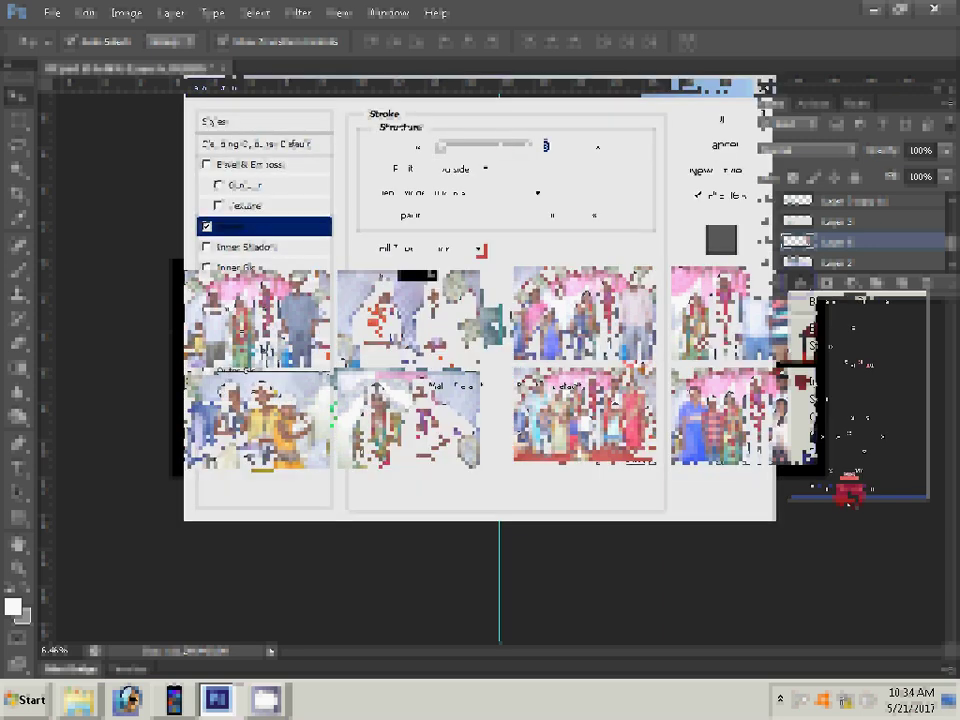
click(425, 274)
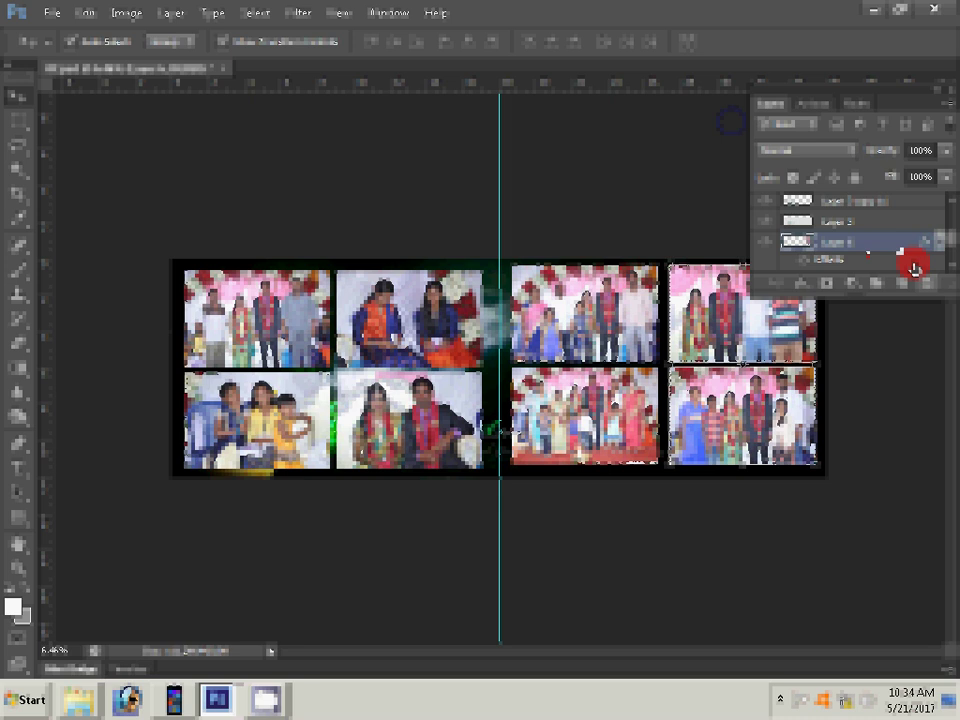
Step: Copy the stroked photo's layer style onto another photo layer, then bring up Save As
right_click(913, 266)
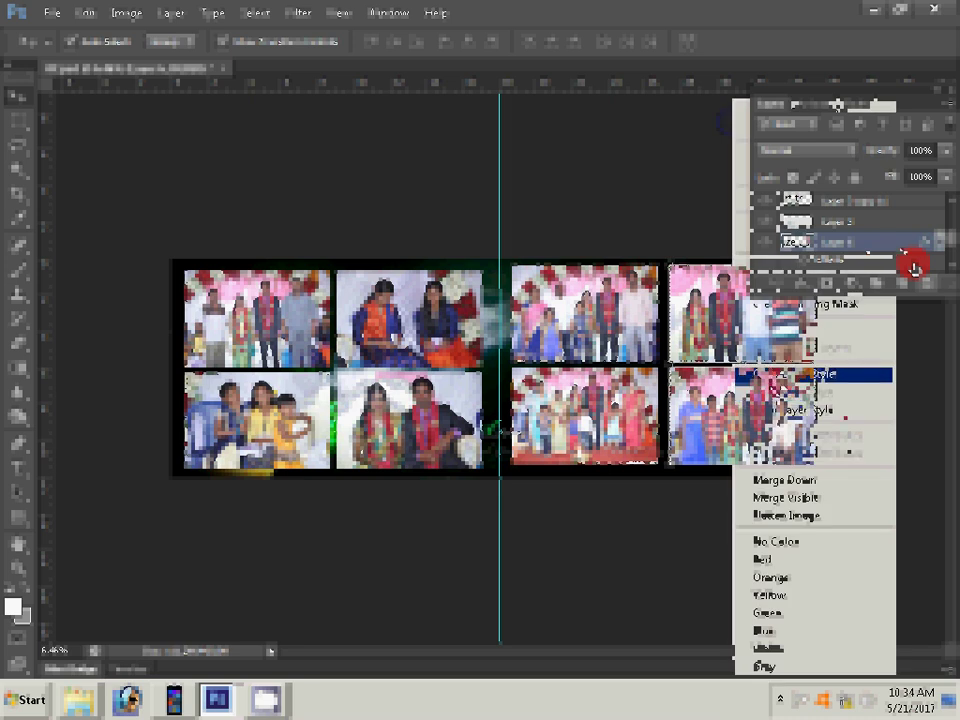
click(813, 374)
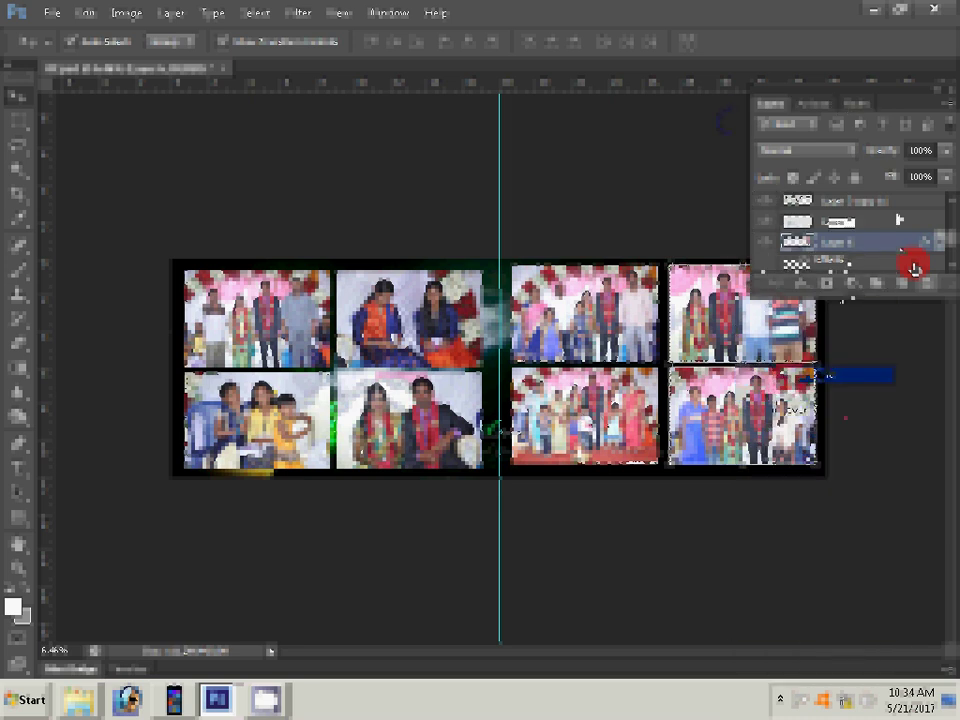
right_click(913, 266)
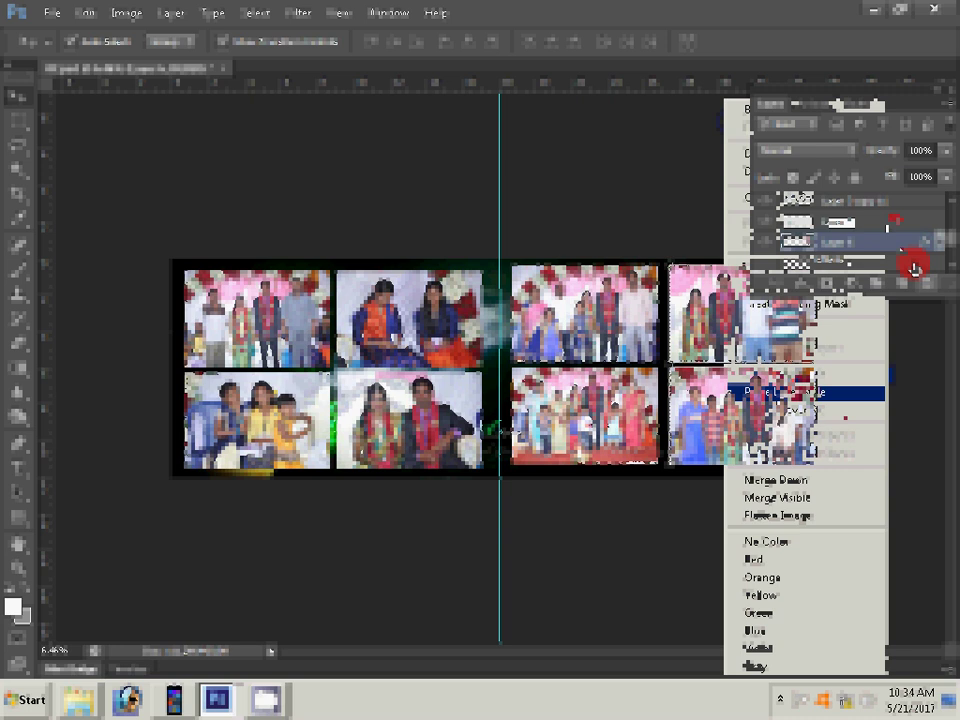
click(800, 392)
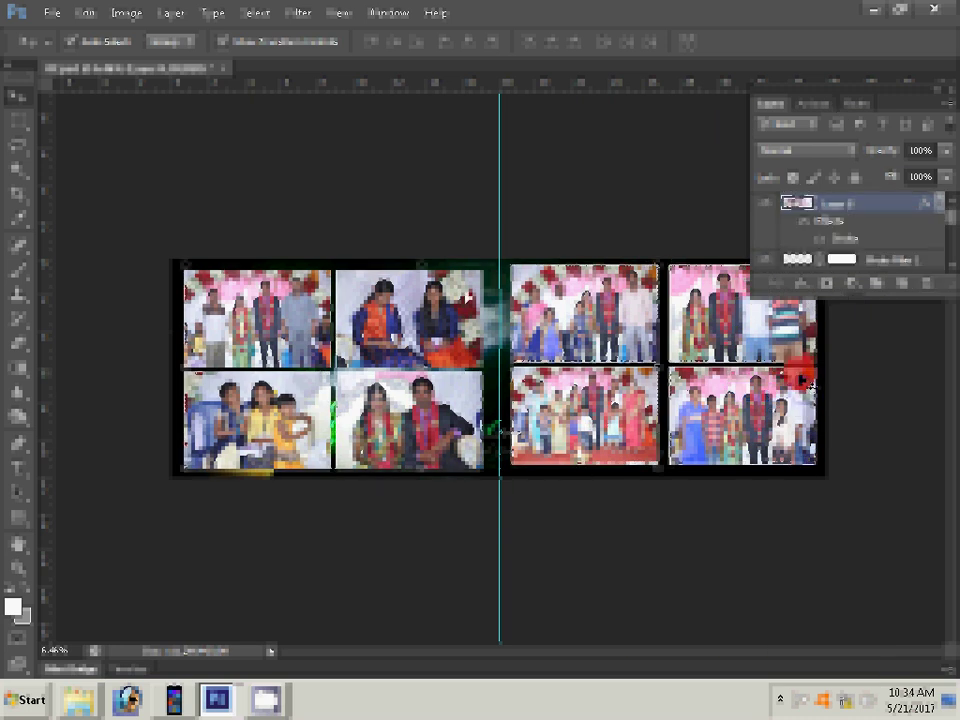
key(ctrl+shift+s)
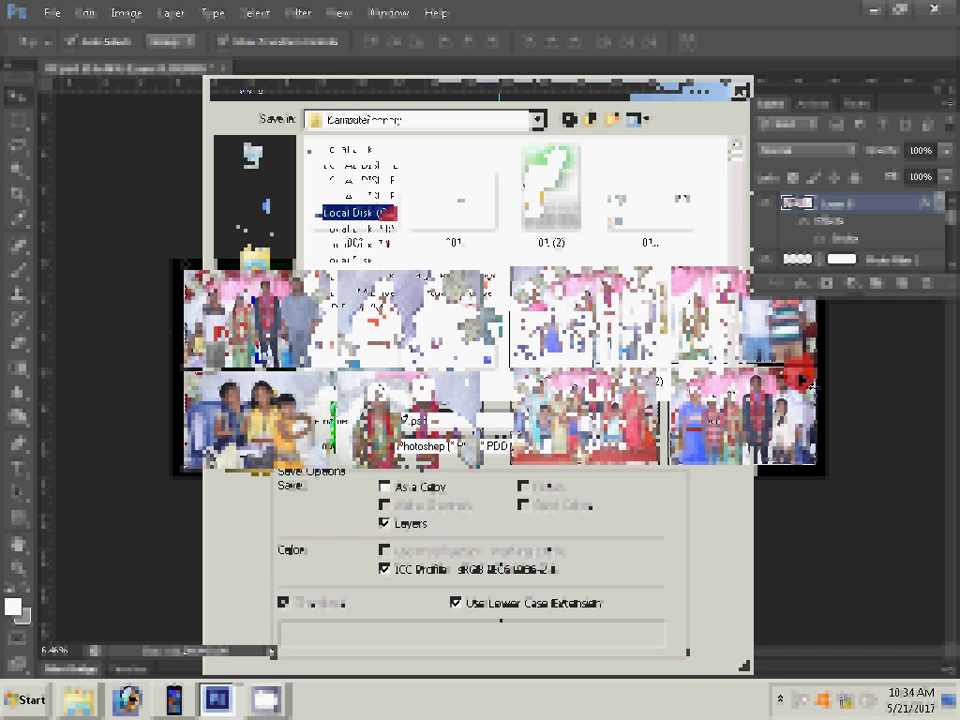
Step: Save the layered spread as Photoshop PSD file '03' in the chosen folder on Local Disk (G:)
key(Return)
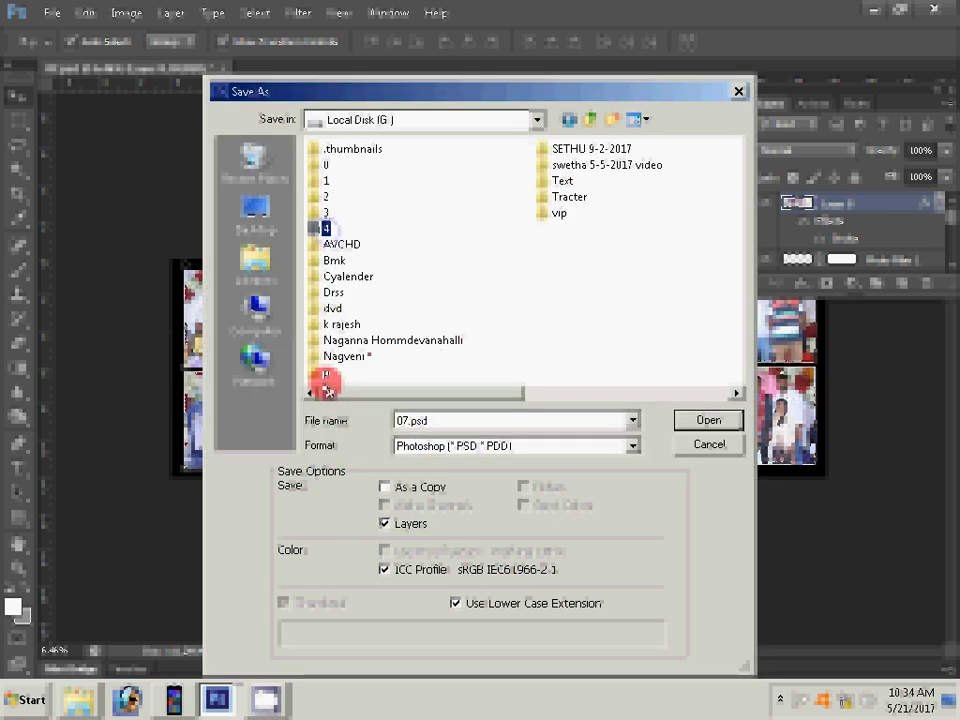
key(k)
key(Return)
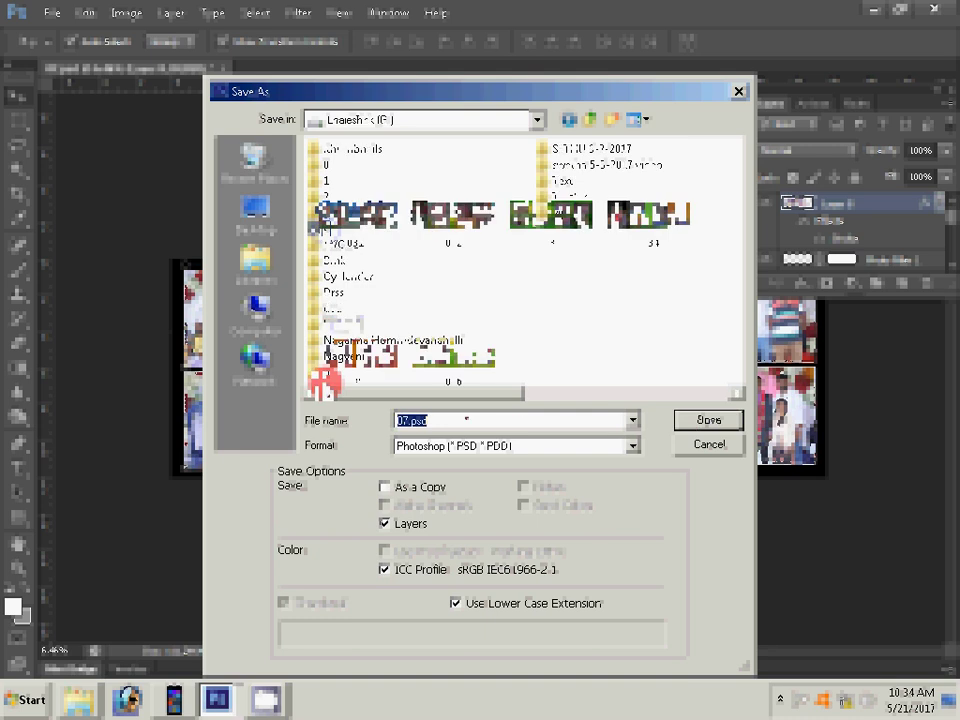
text(03)
click(695, 427)
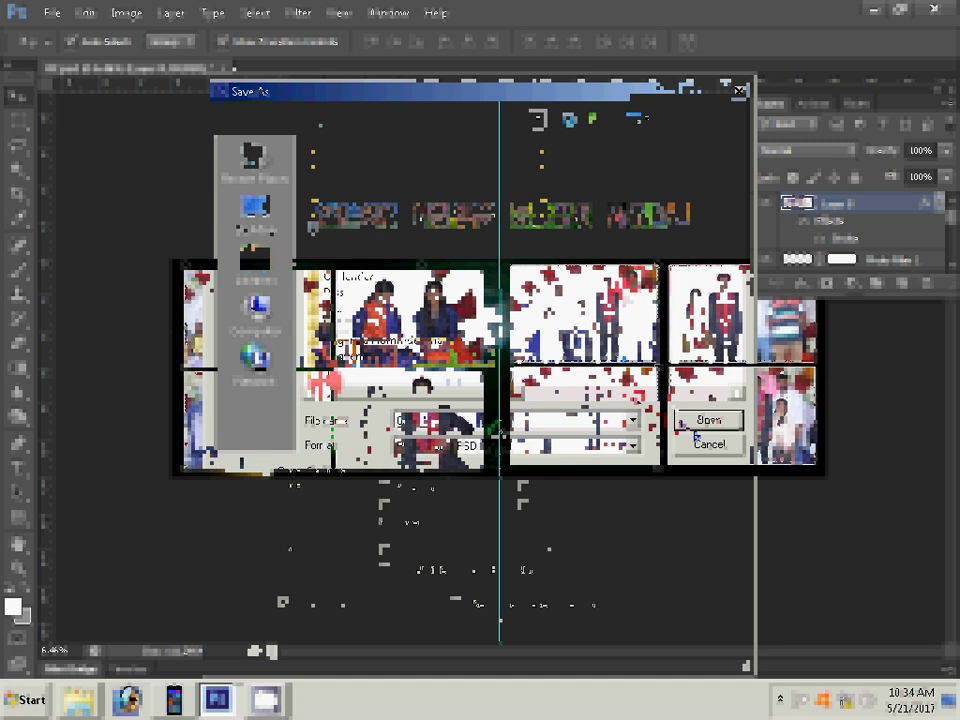